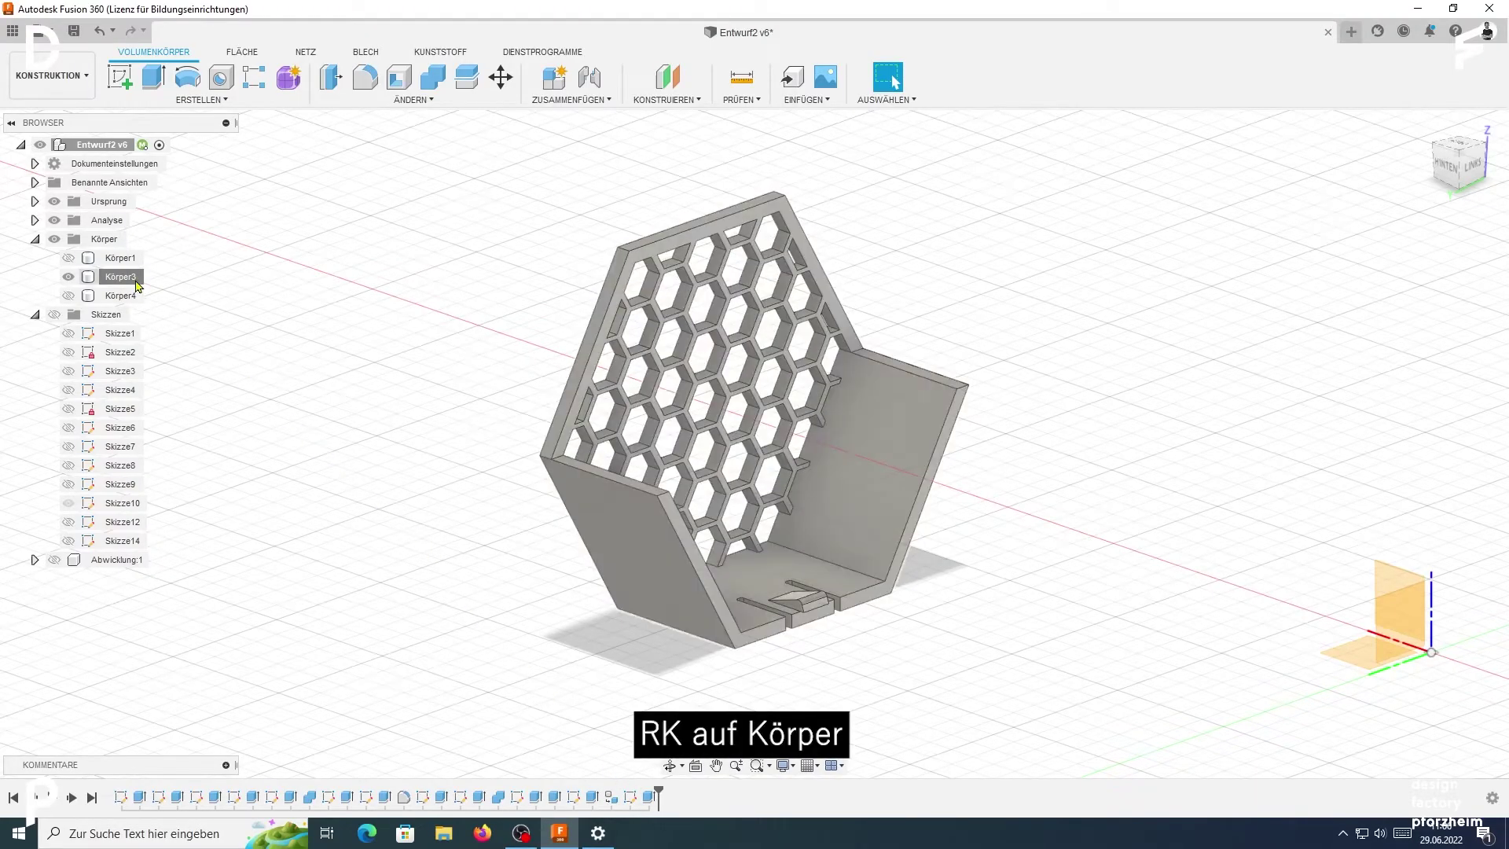
Export body Körper3 with Als Netz speichern in the STL (binär) format
right_click(137, 284)
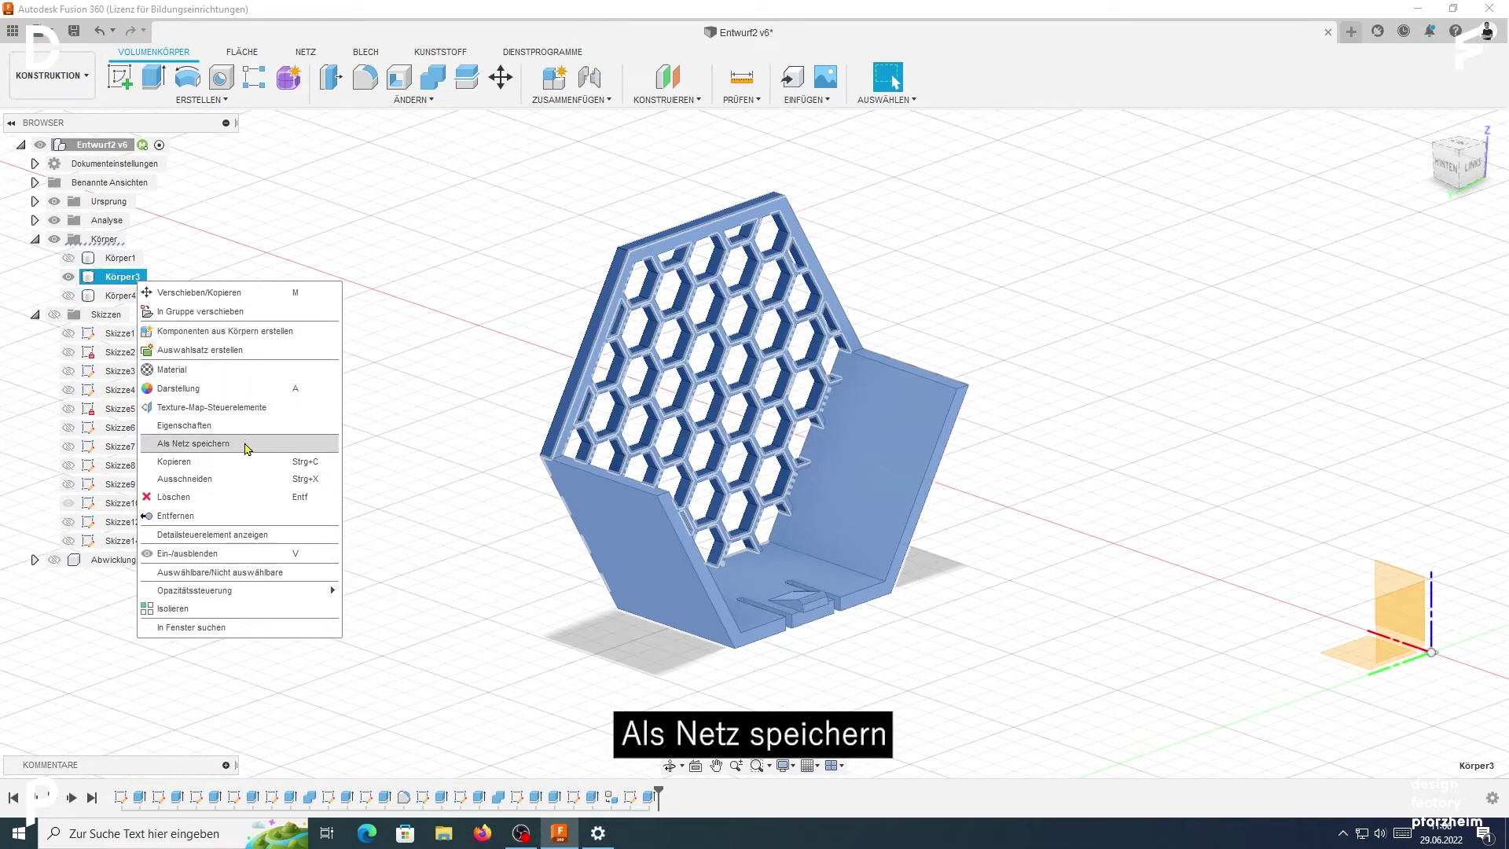
left_click(247, 445)
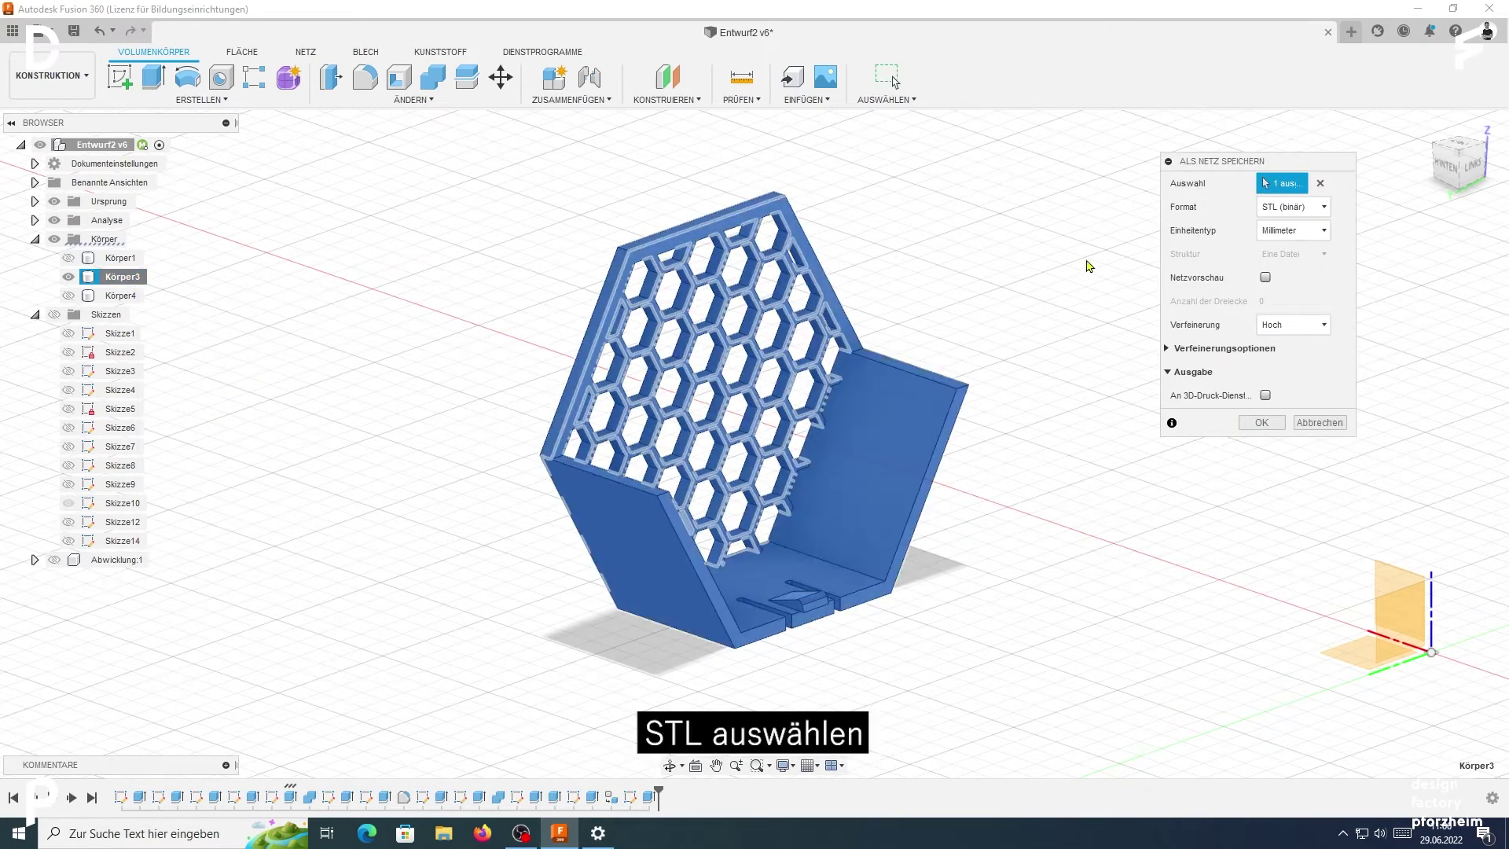
left_click(1321, 209)
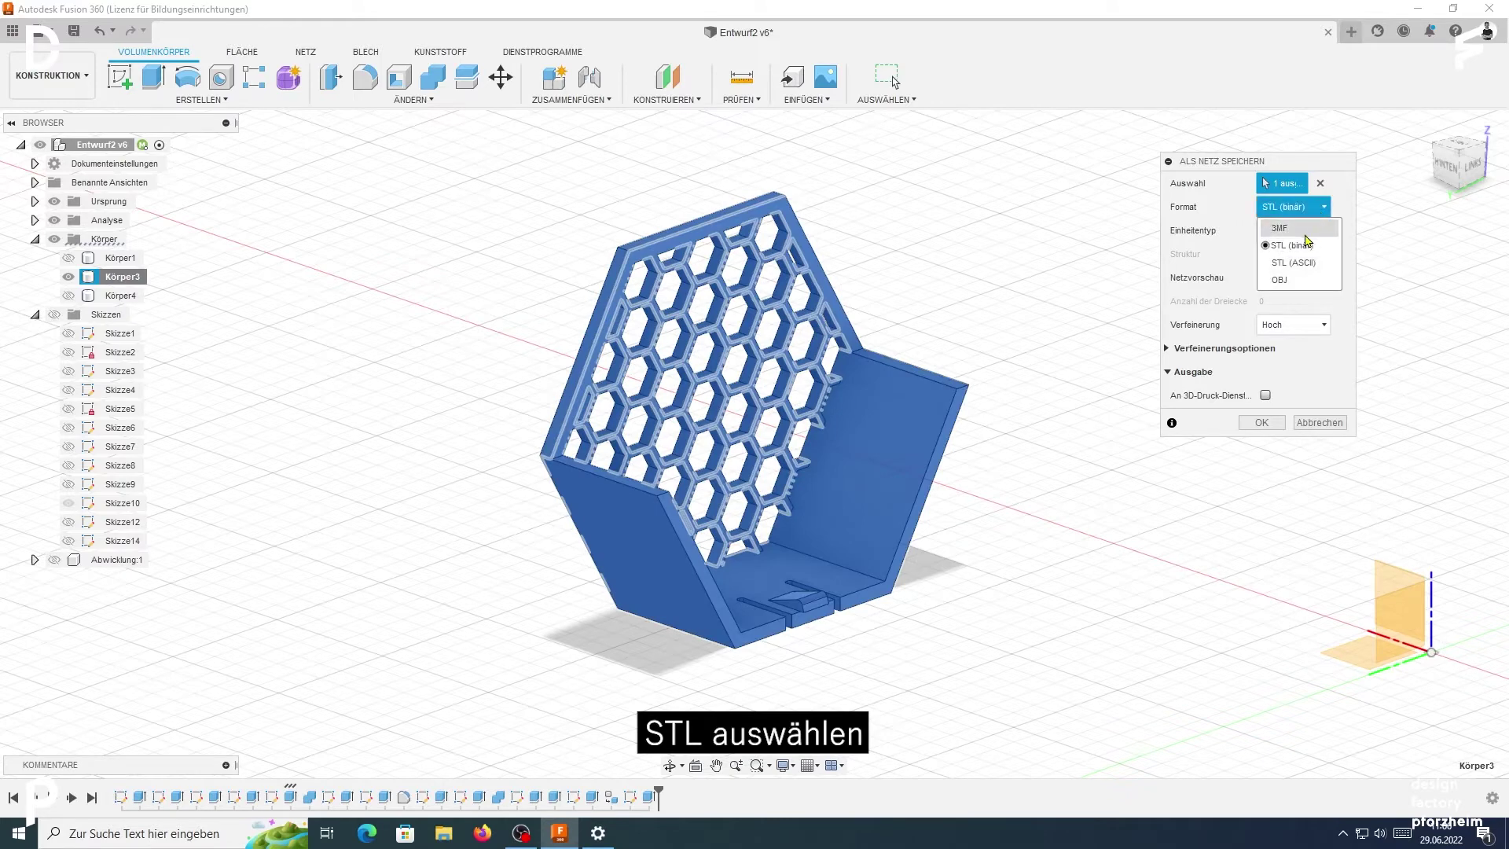
left_click(1305, 248)
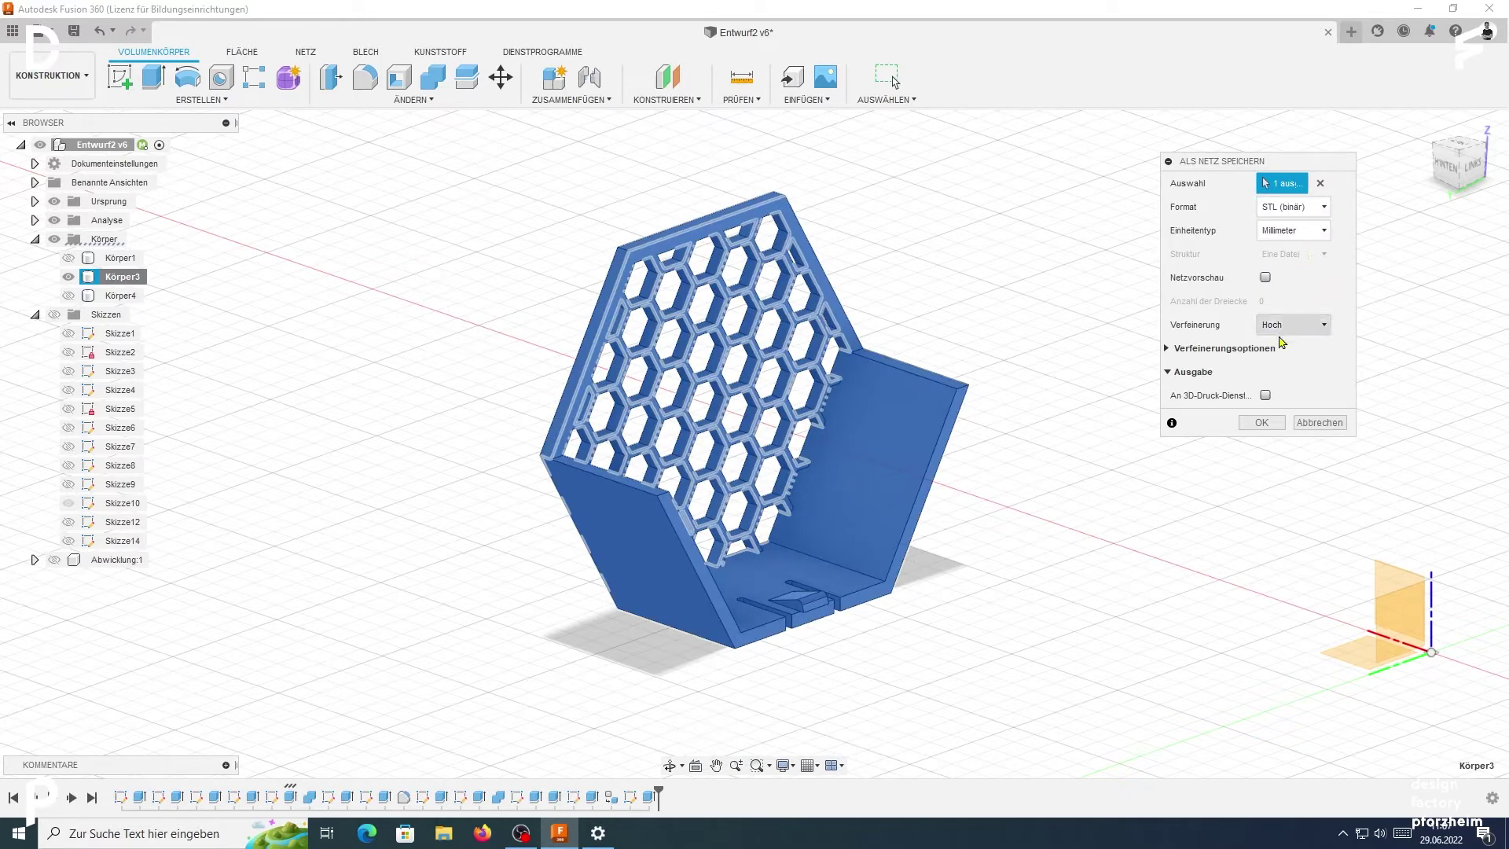
left_click(1262, 423)
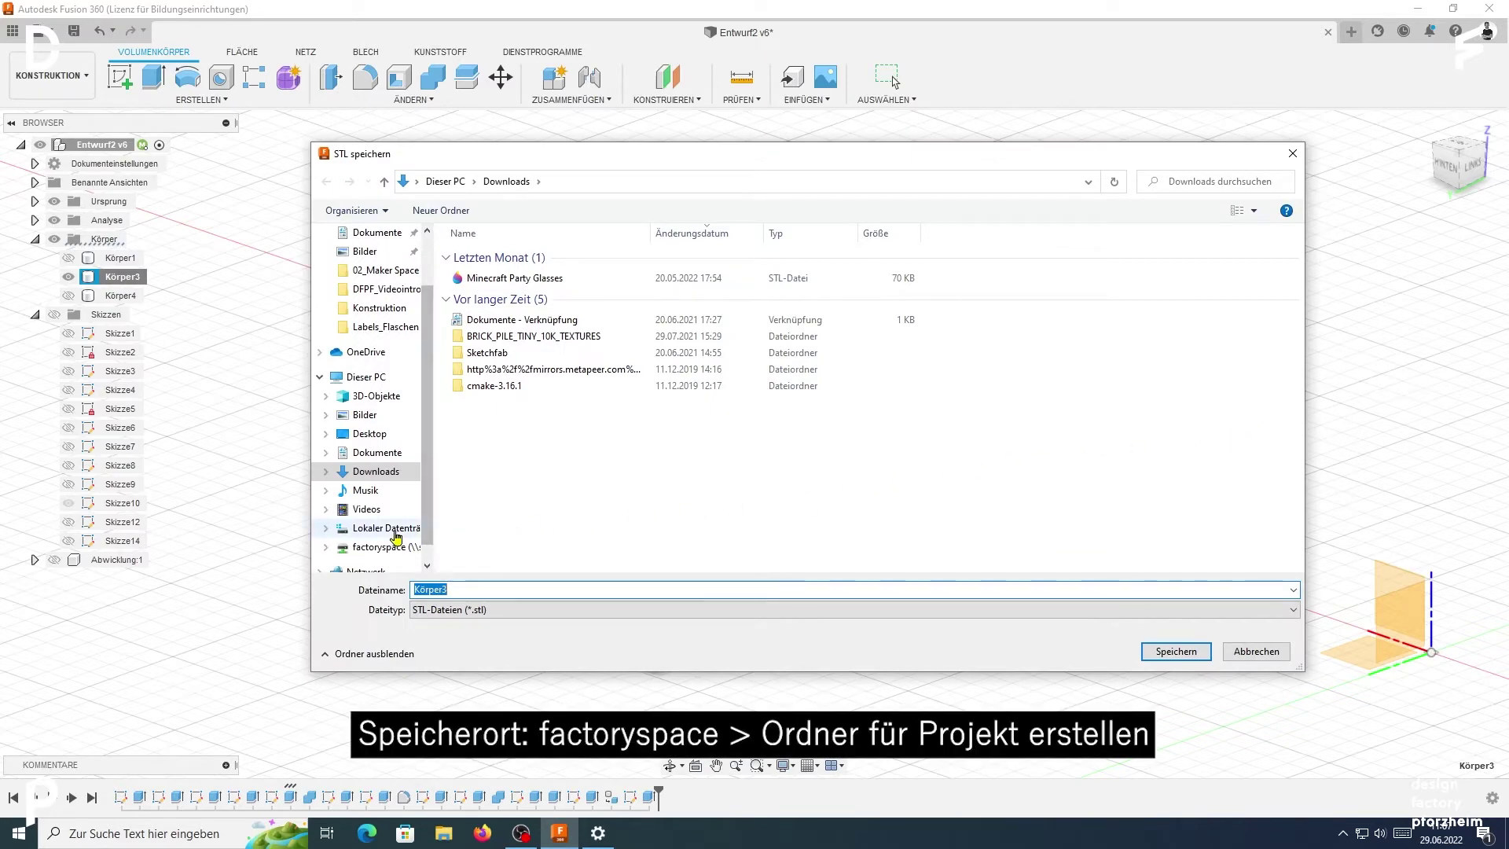
Create a new folder named 'Neues Projekt' on the factoryspace (Z:) drive
left_click(383, 548)
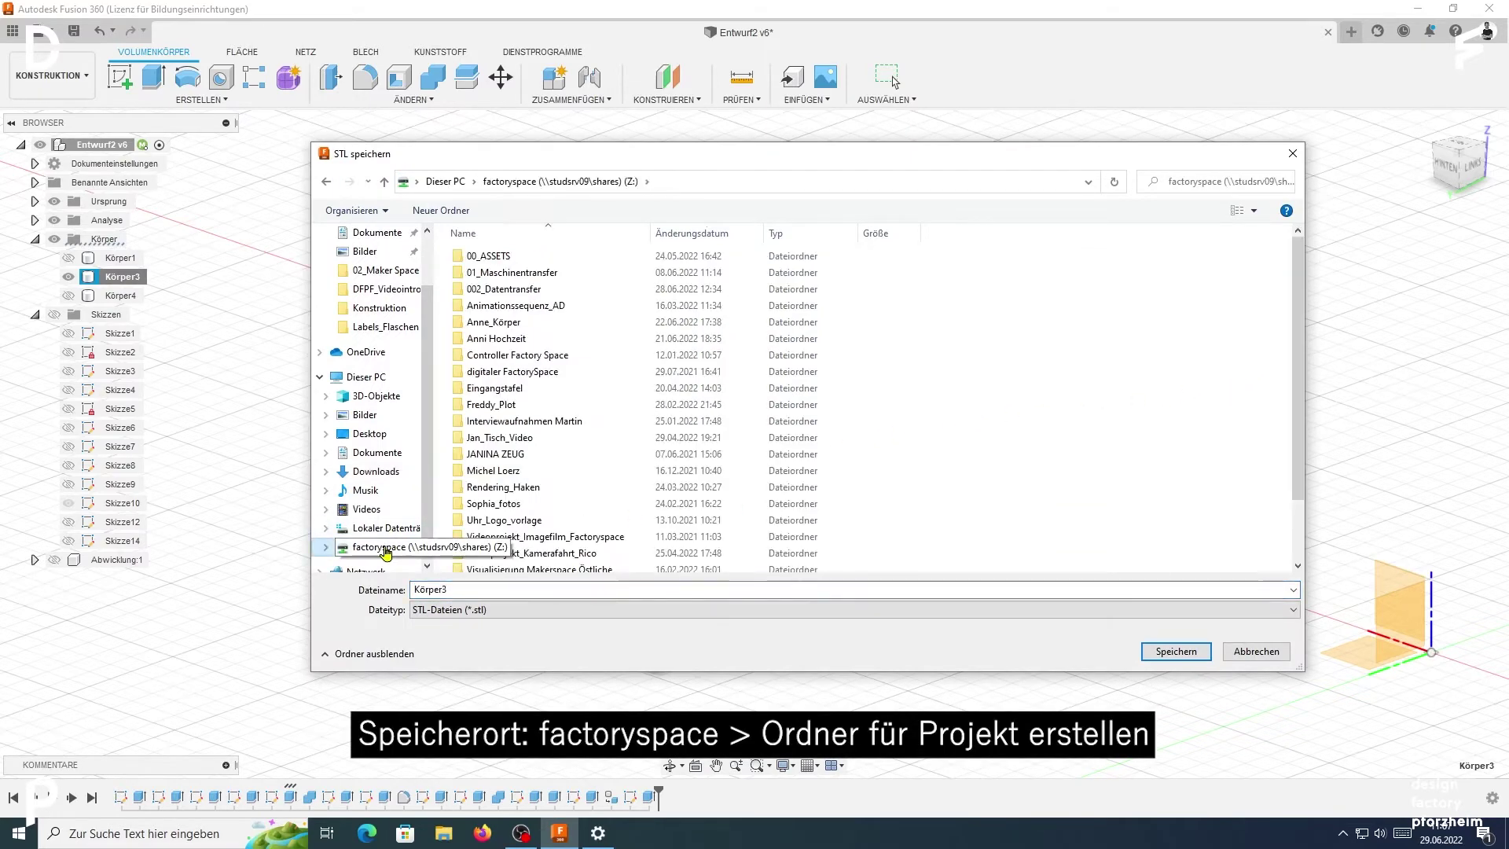
right_click(930, 445)
mouse_move(979, 564)
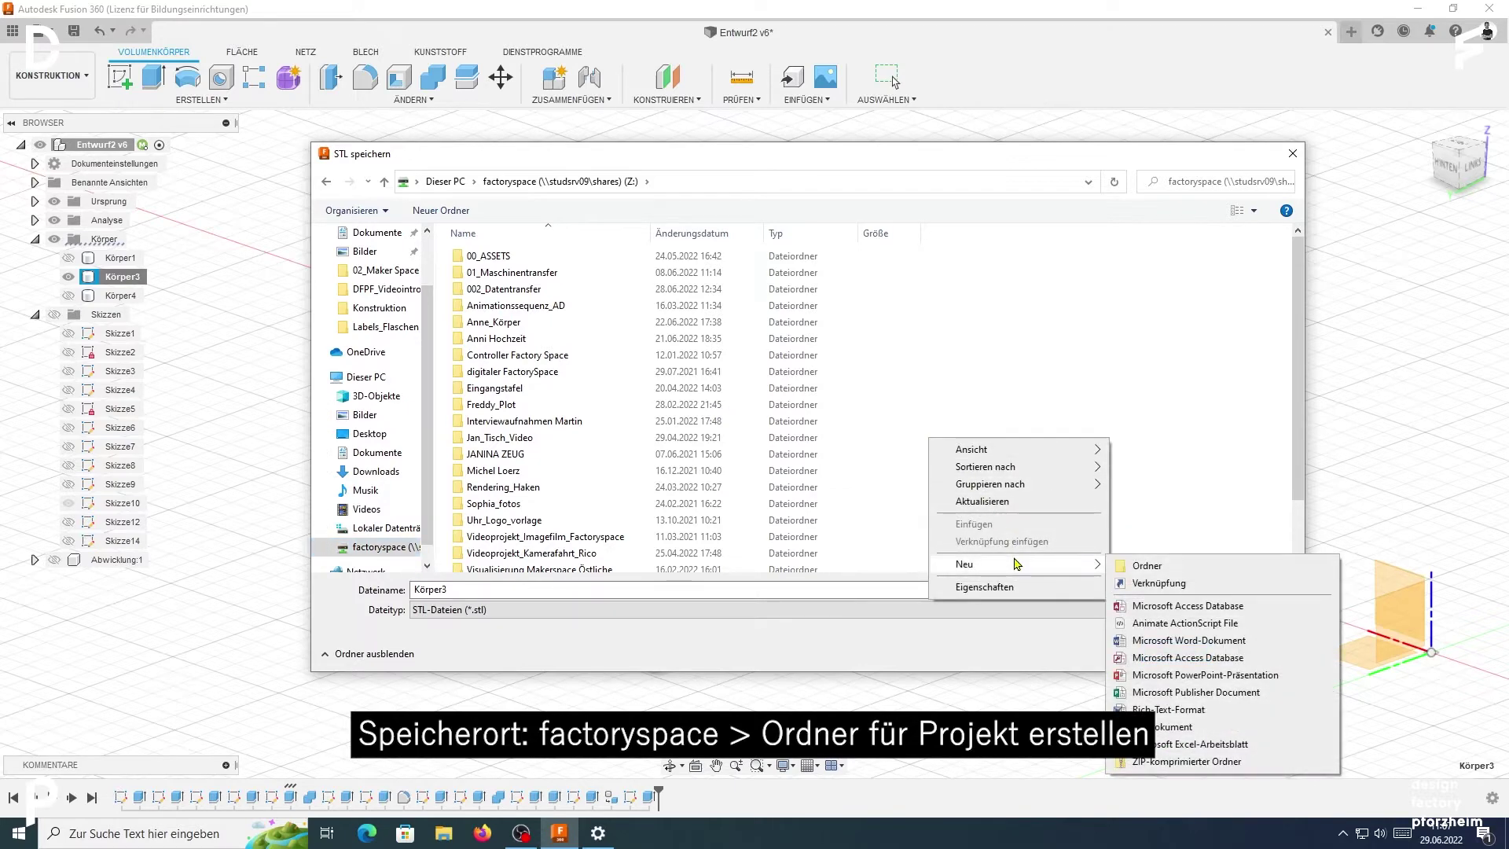
left_click(1135, 566)
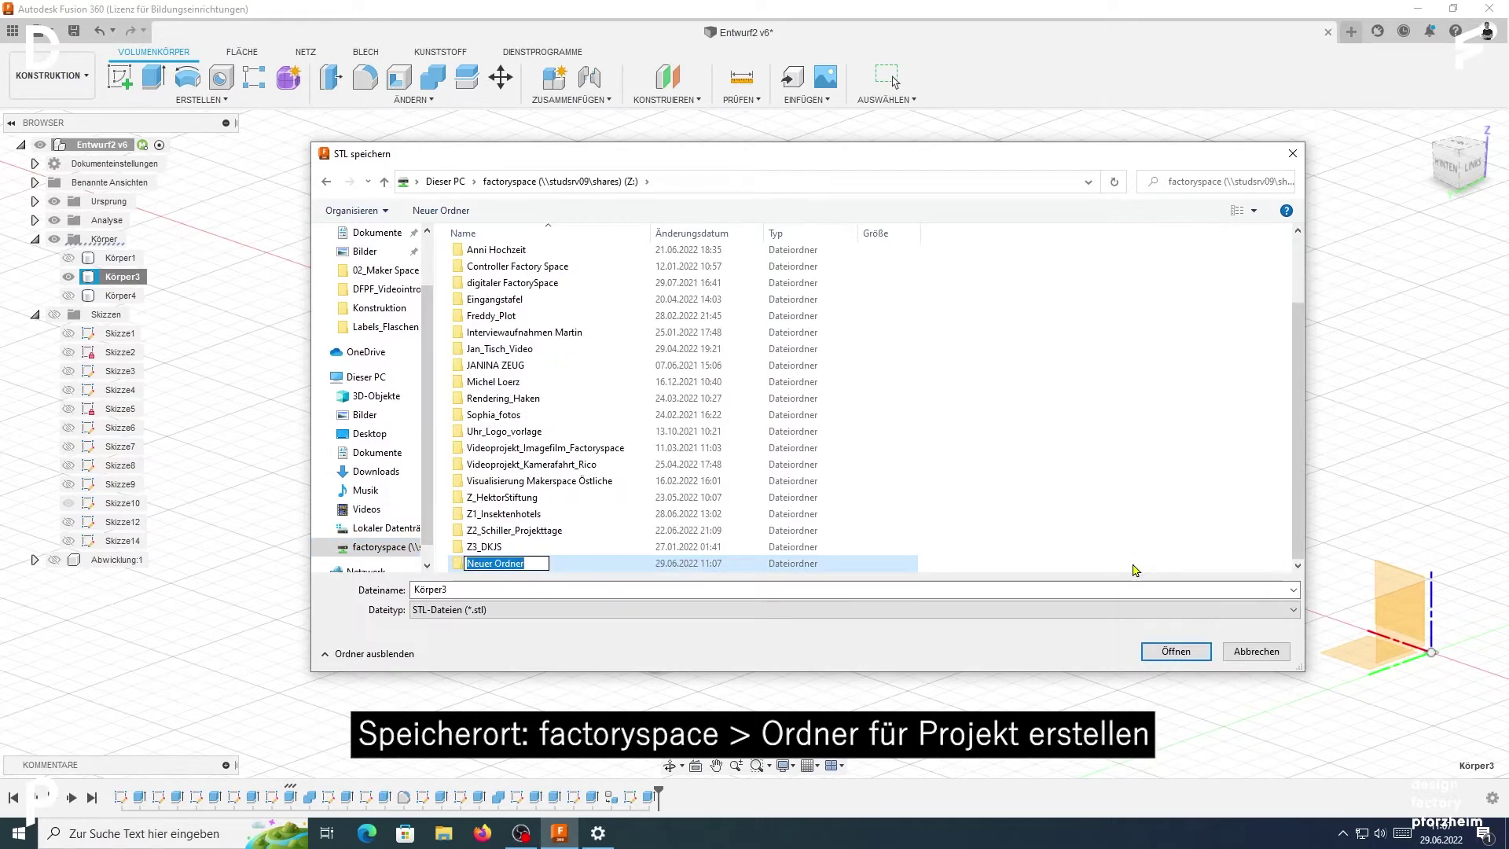
type("Neues Pro")
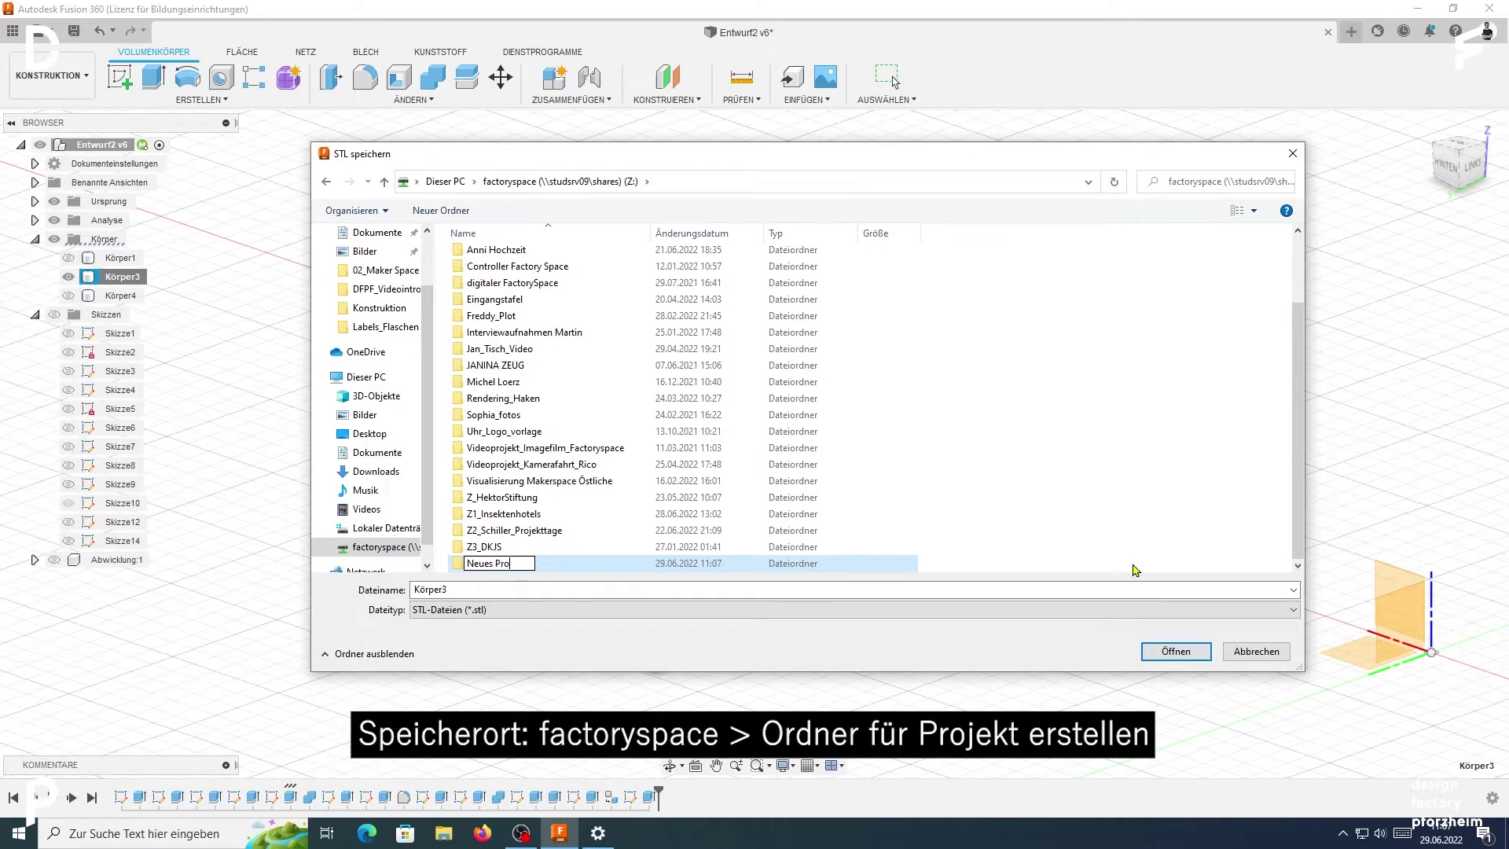
type("jekt")
key("Return")
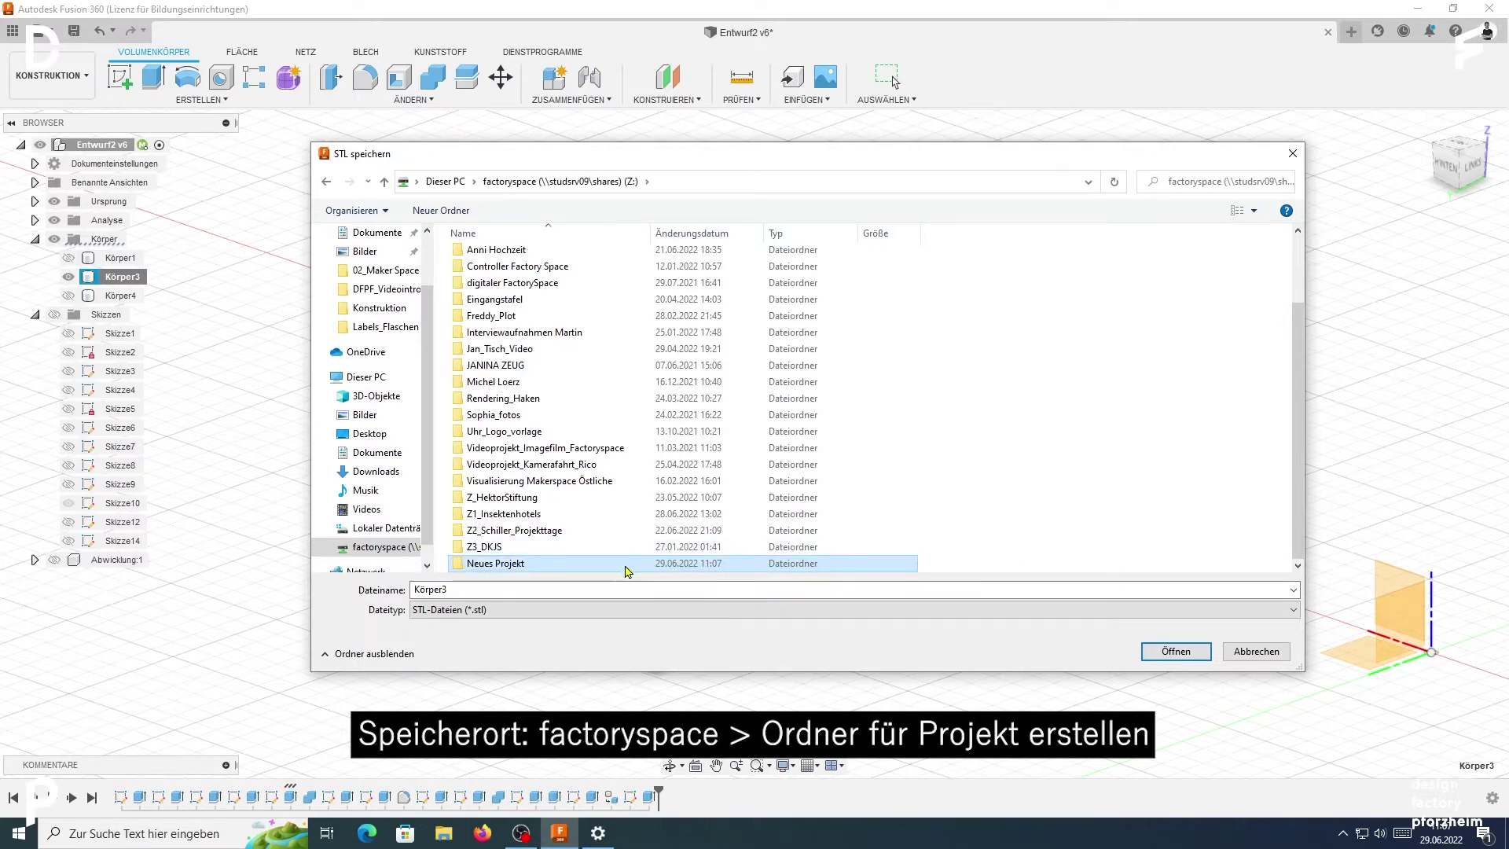
Save the STL as 'Spechtschutz_STL' inside the Neues Projekt folder
double_click(638, 564)
double_click(534, 588)
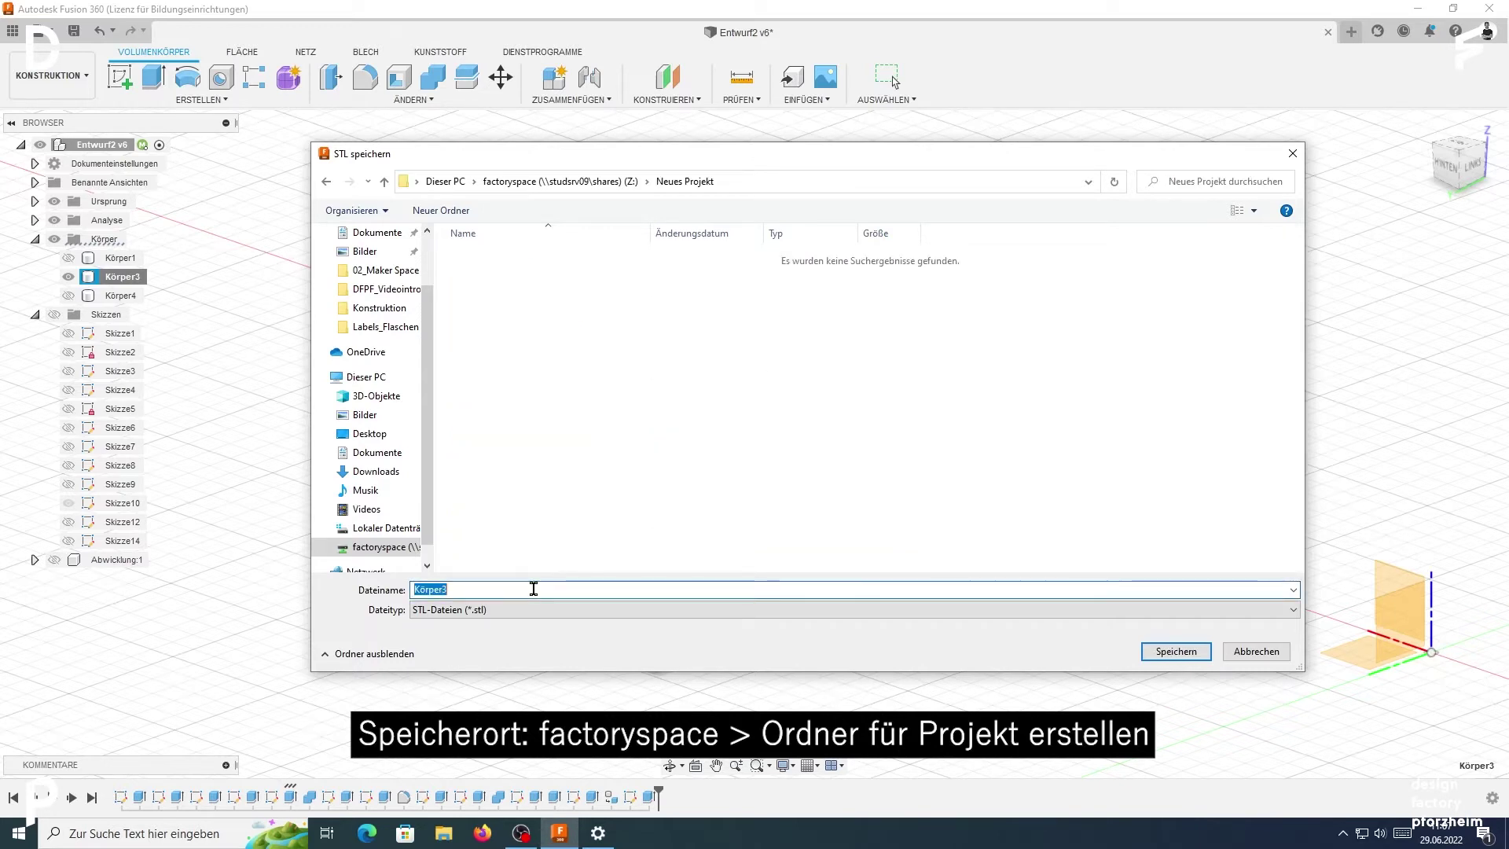
type("Specht")
type("schutz_STL")
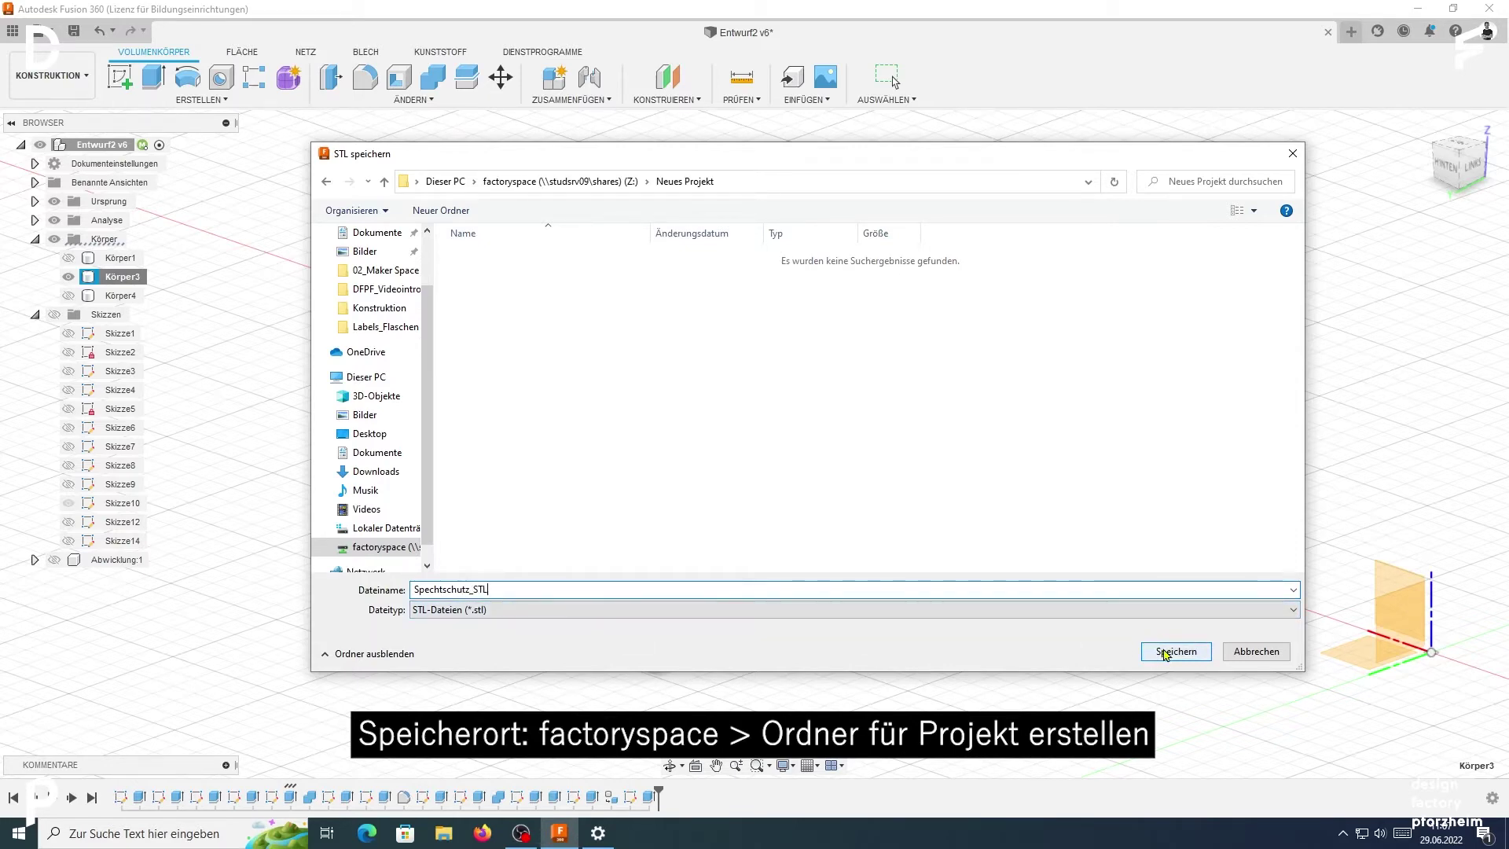
left_click(1163, 649)
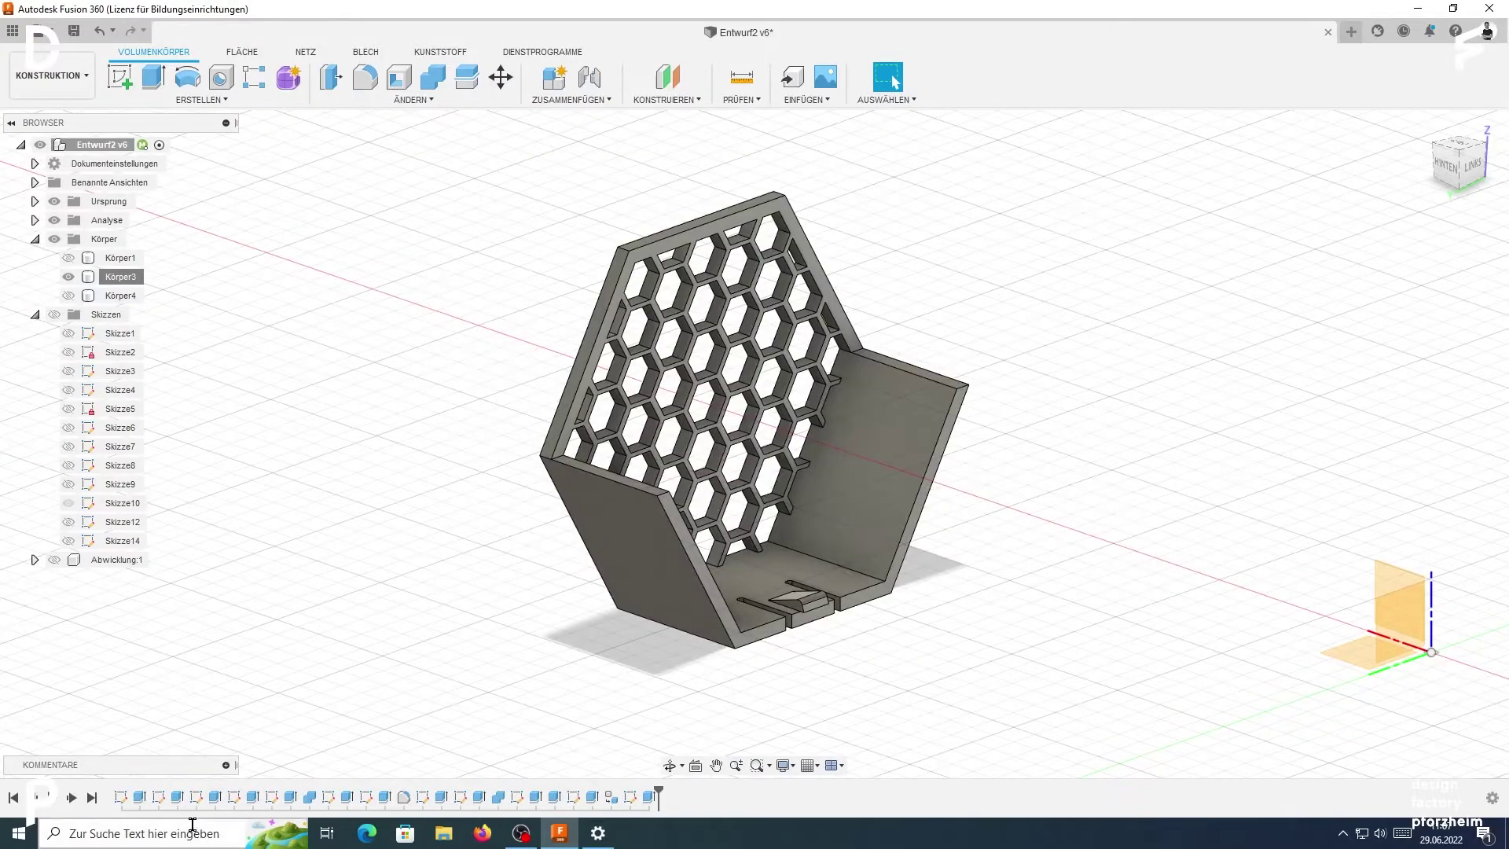
Search 'prusa' in Windows search and launch PrusaSlicer
left_click(190, 830)
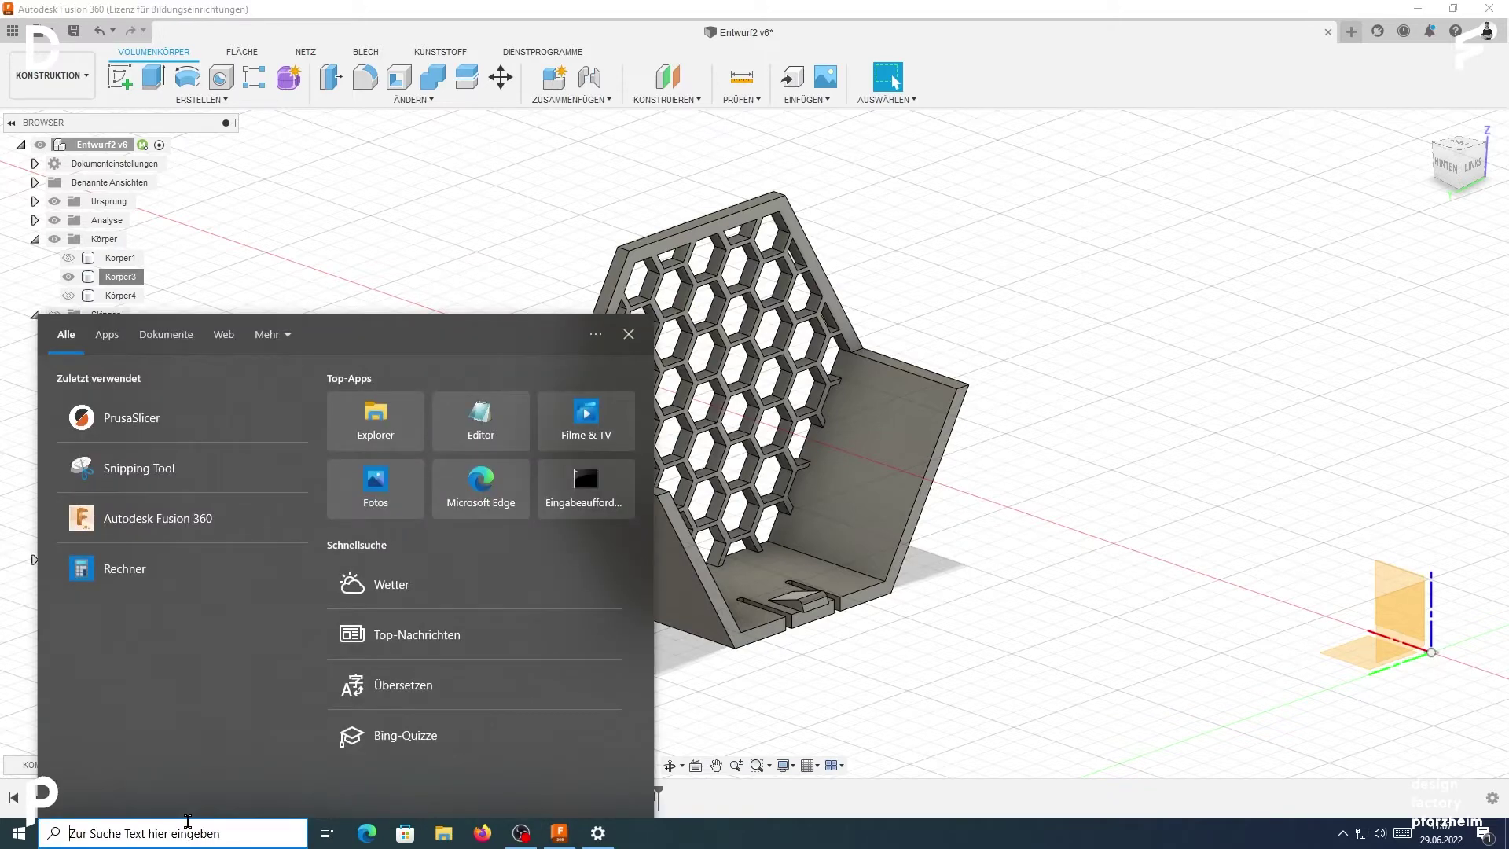
type("prusa")
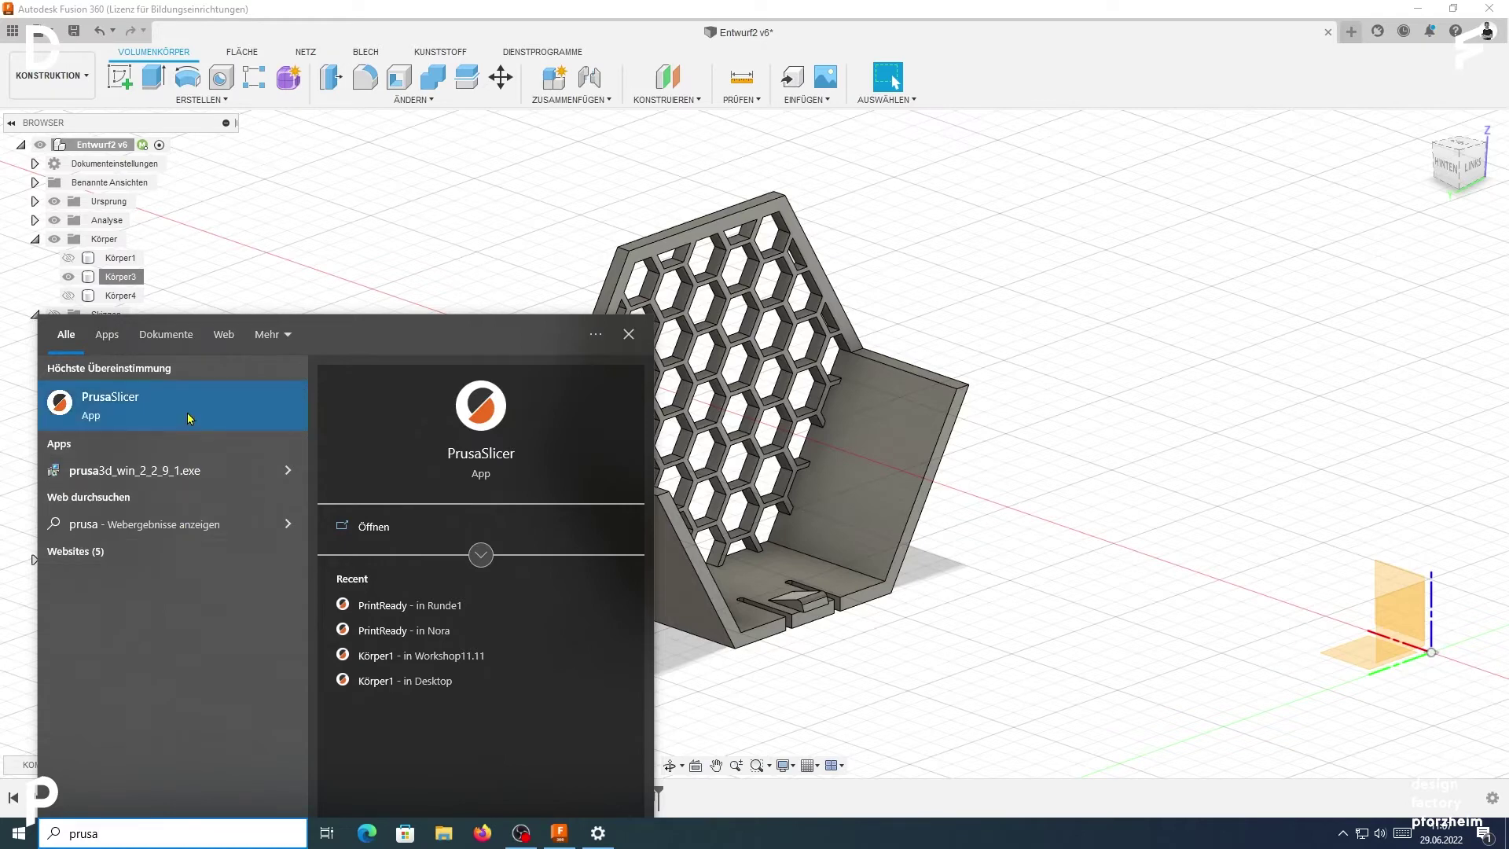
left_click(189, 416)
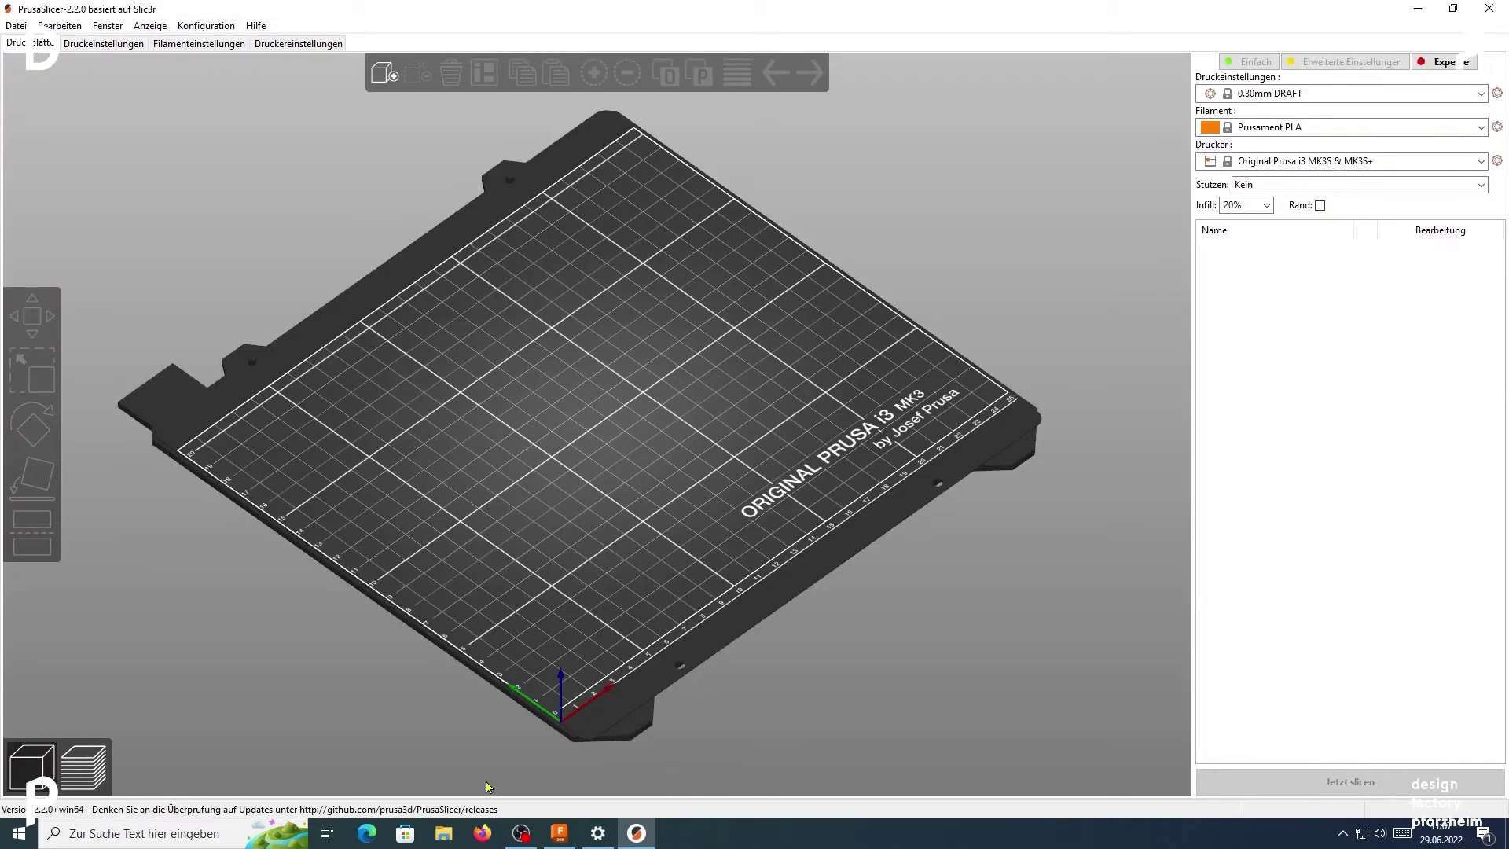
Drag Spechtschutz_STL from factoryspace > Neues Projekt onto the PrusaSlicer plater
left_click(443, 833)
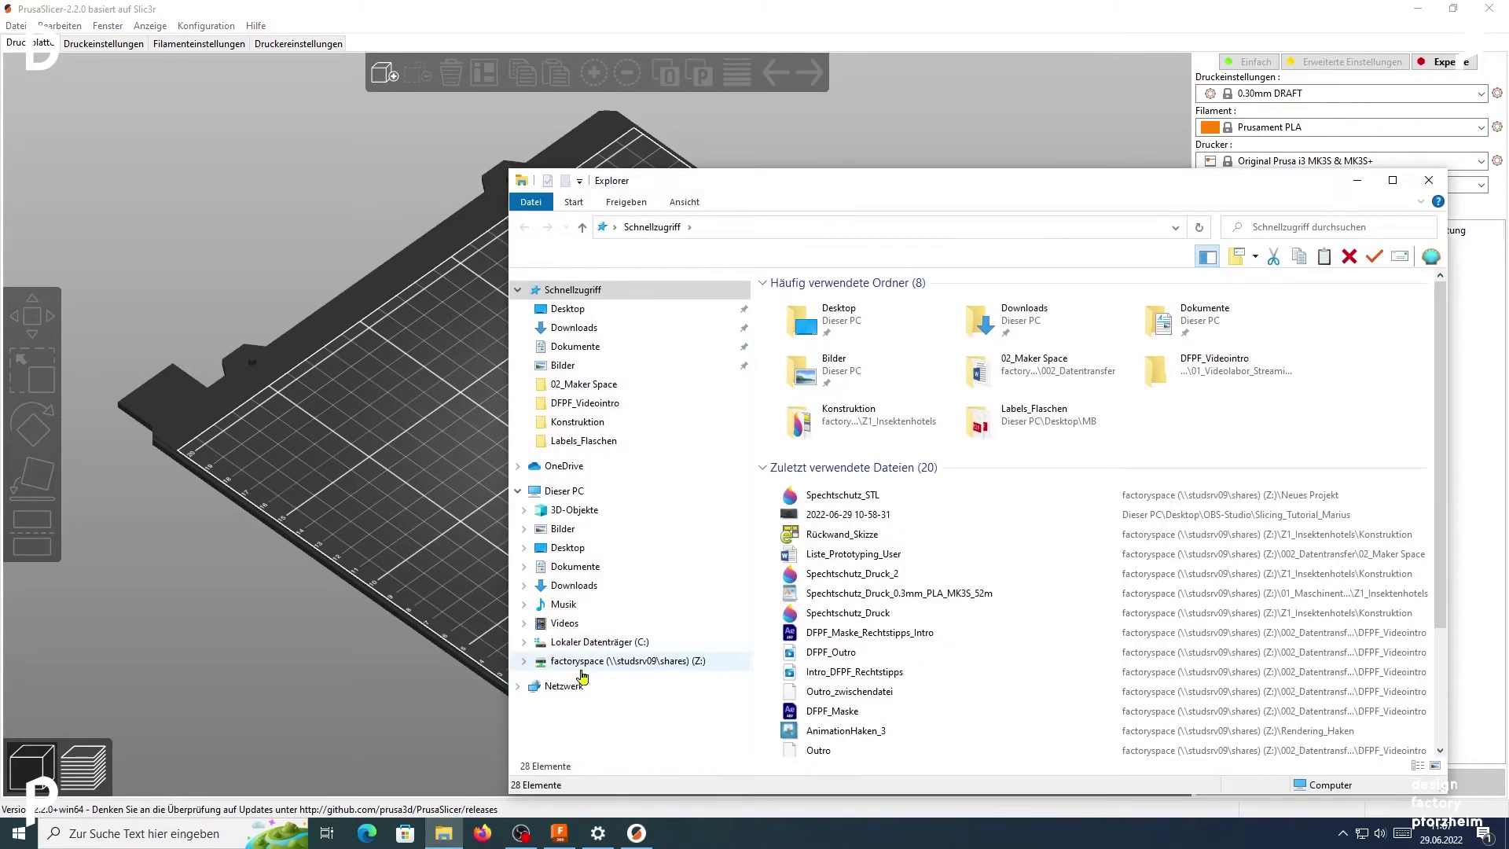
left_click(586, 667)
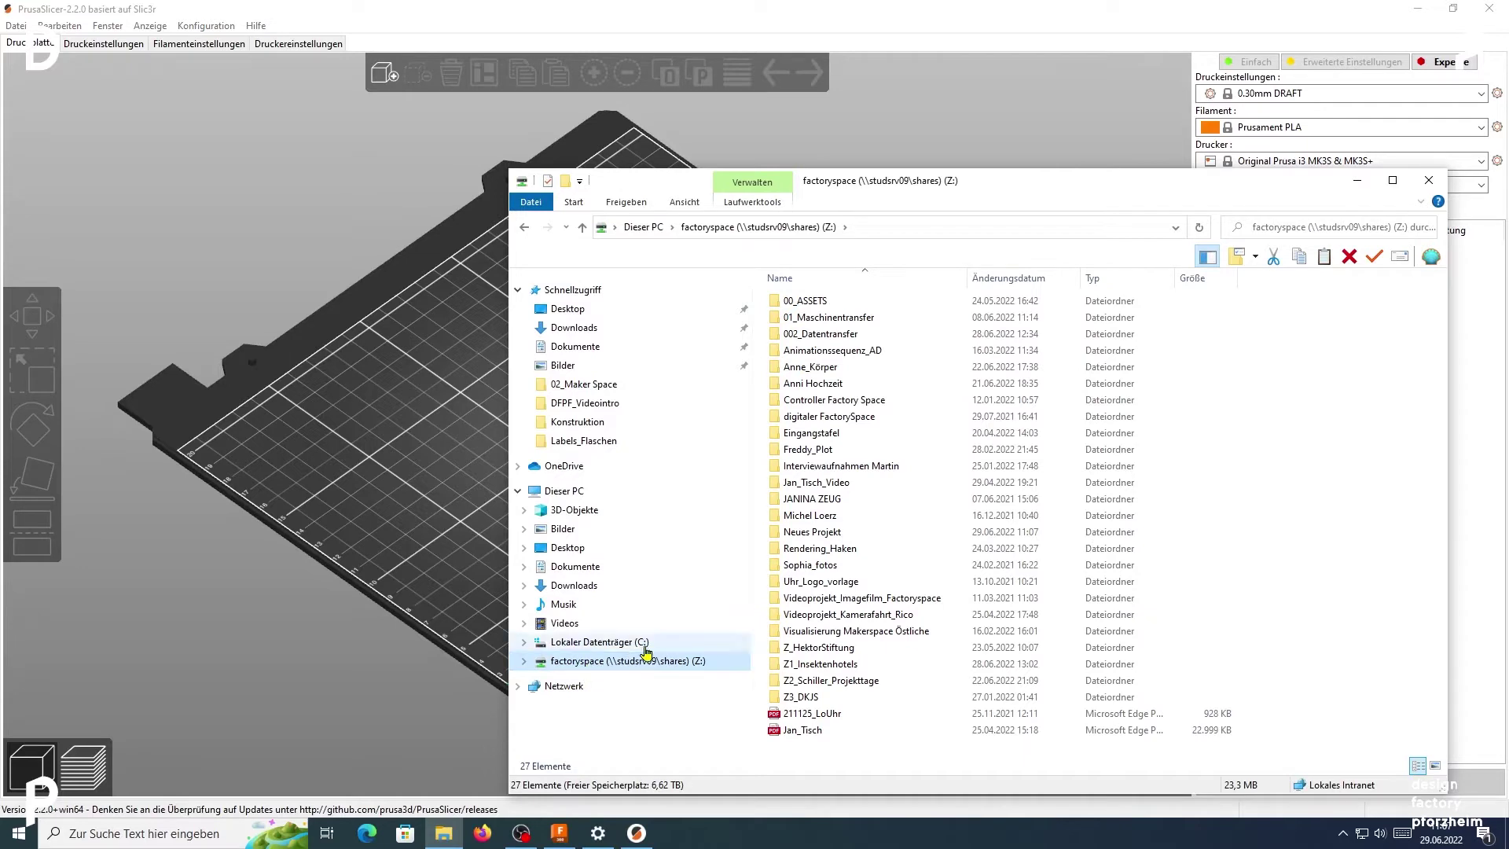
double_click(852, 535)
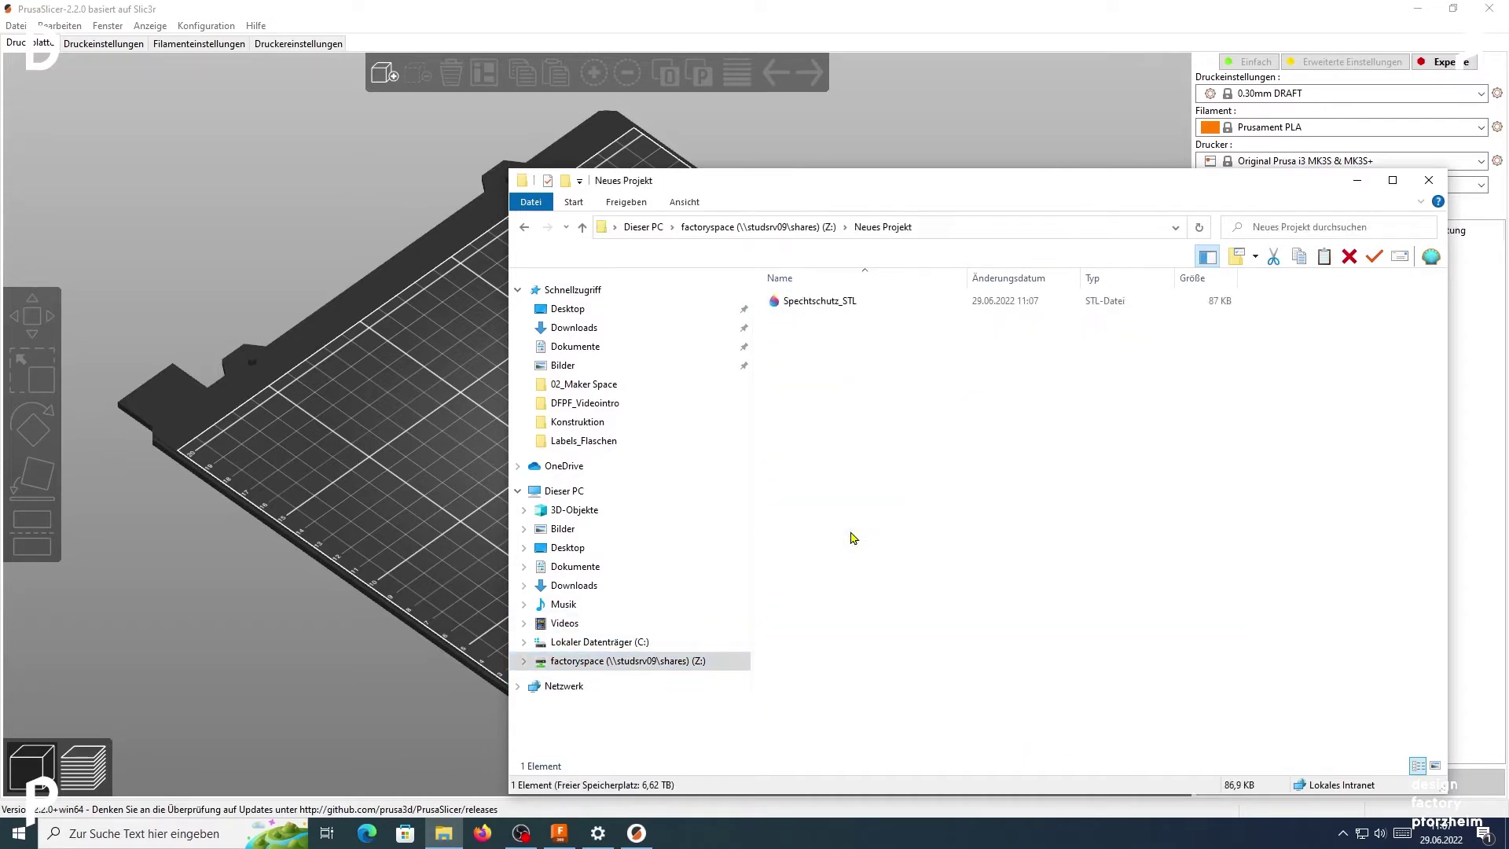
left_click(872, 303)
left_click_drag(874, 307, 441, 385)
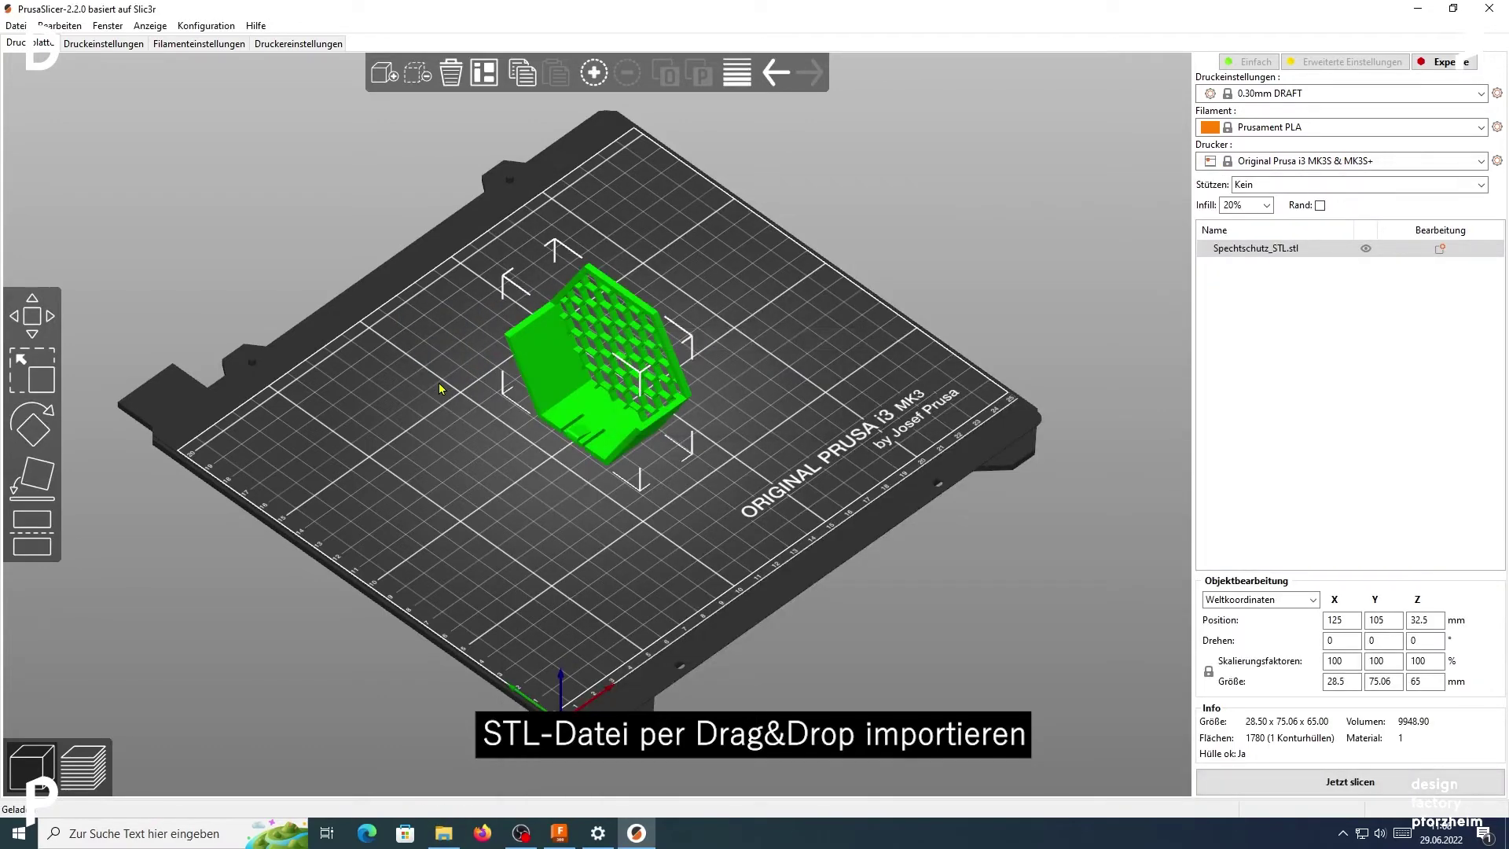
Place Spechtschutz_STL flat on its honeycomb face, leaving it 28.5 mm tall
mouse_move(627, 569)
left_mouse_down()
mouse_move(714, 555)
mouse_move(540, 552)
left_mouse_up()
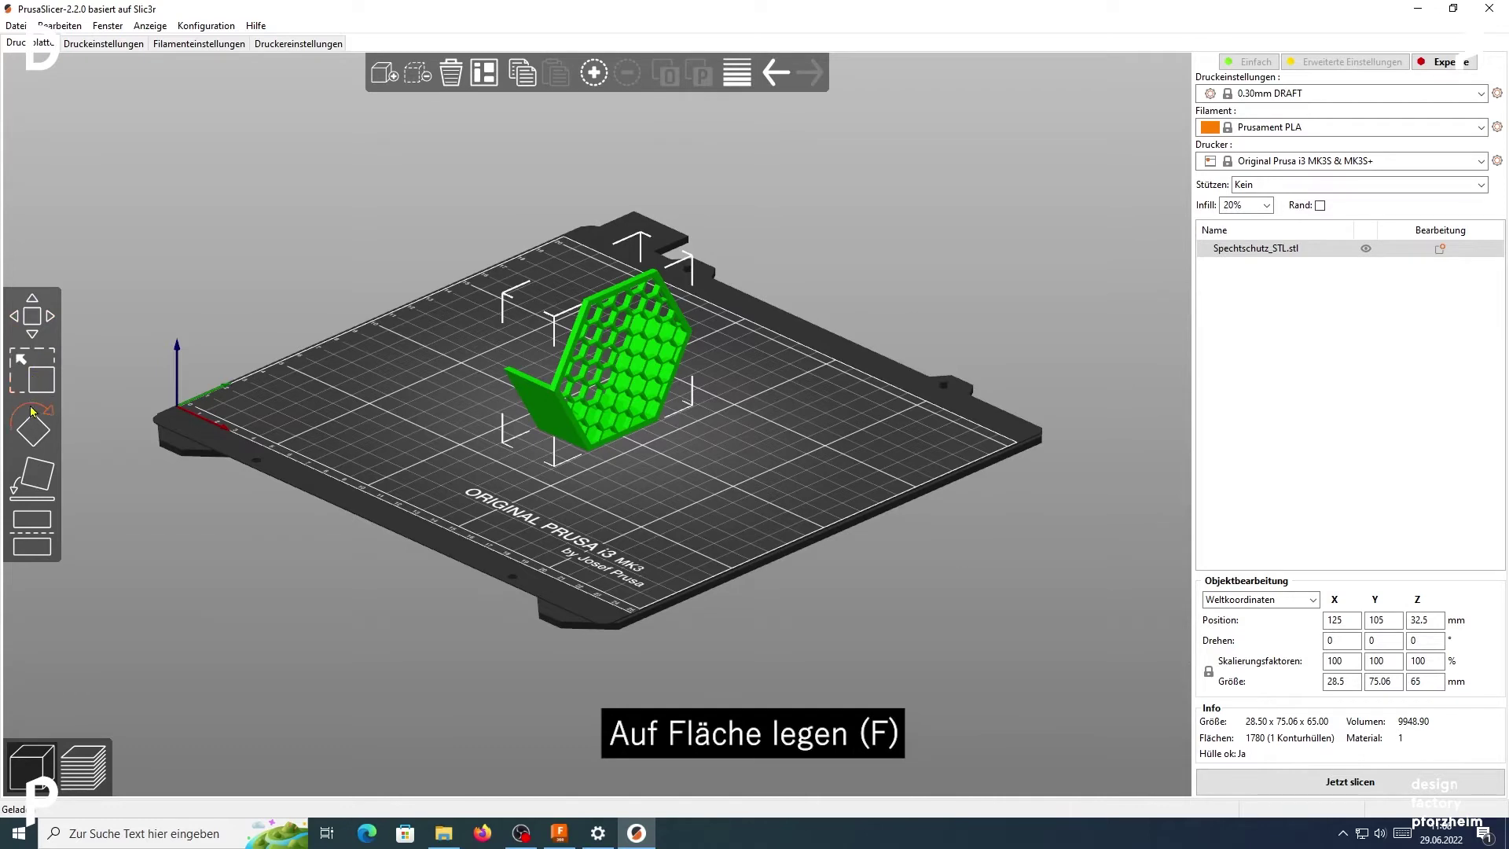
left_click(35, 476)
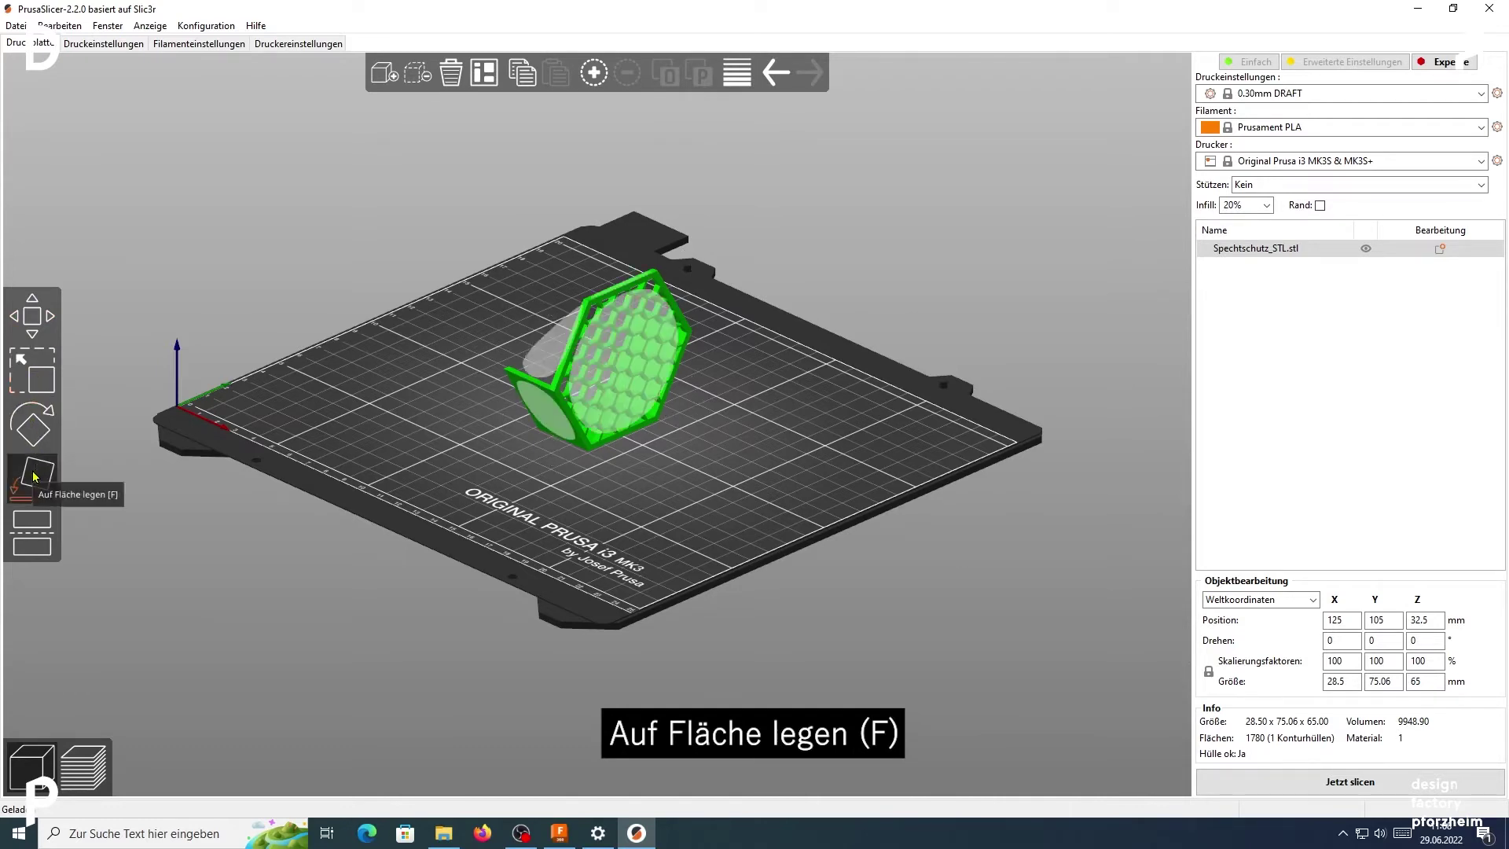
left_click(617, 364)
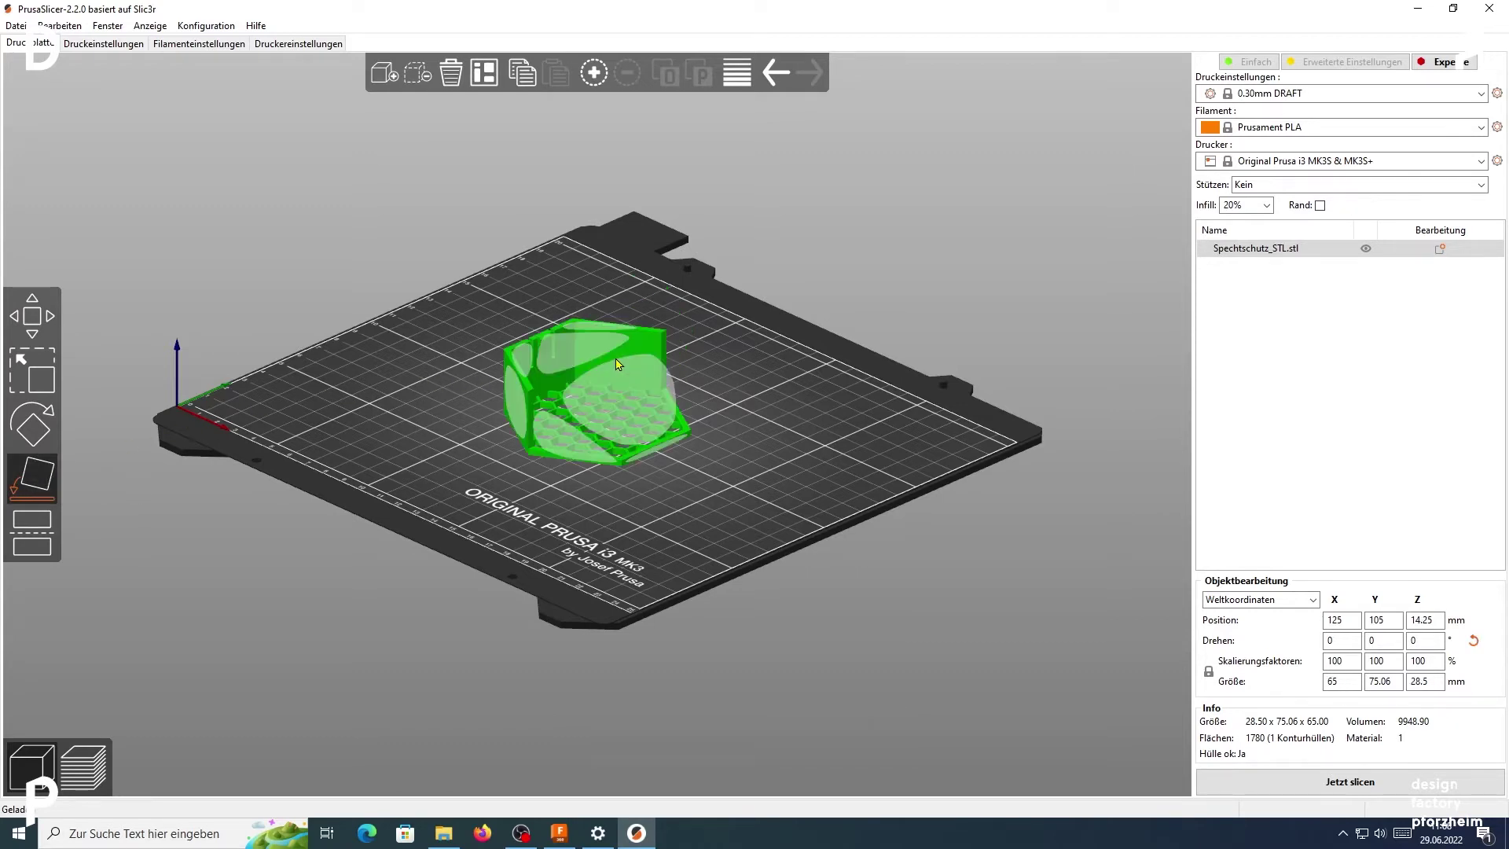
left_click(381, 443)
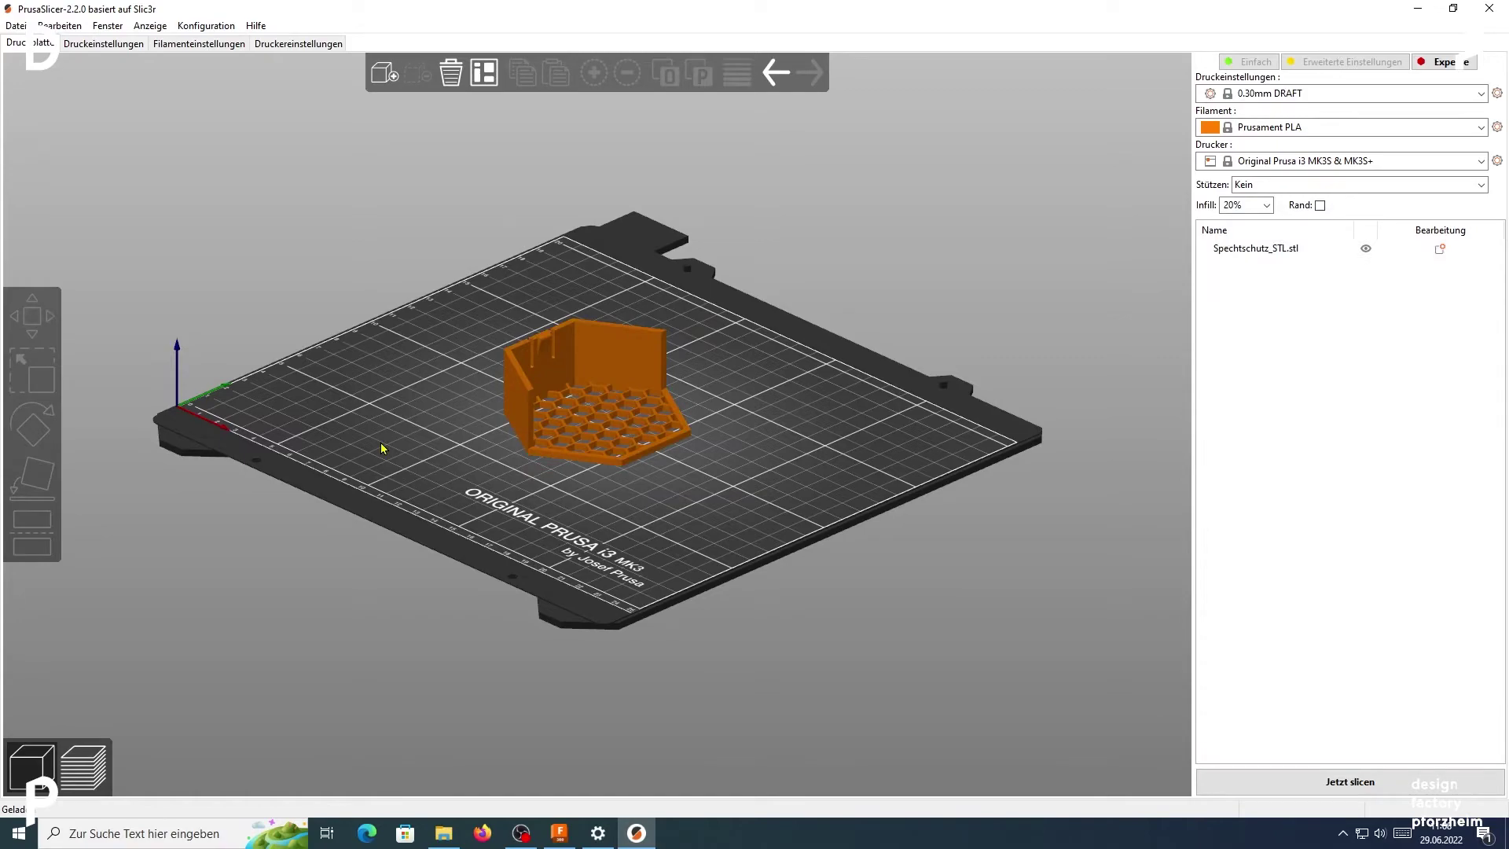
mouse_move(422, 558)
left_mouse_down()
mouse_move(492, 564)
mouse_move(411, 562)
left_mouse_up()
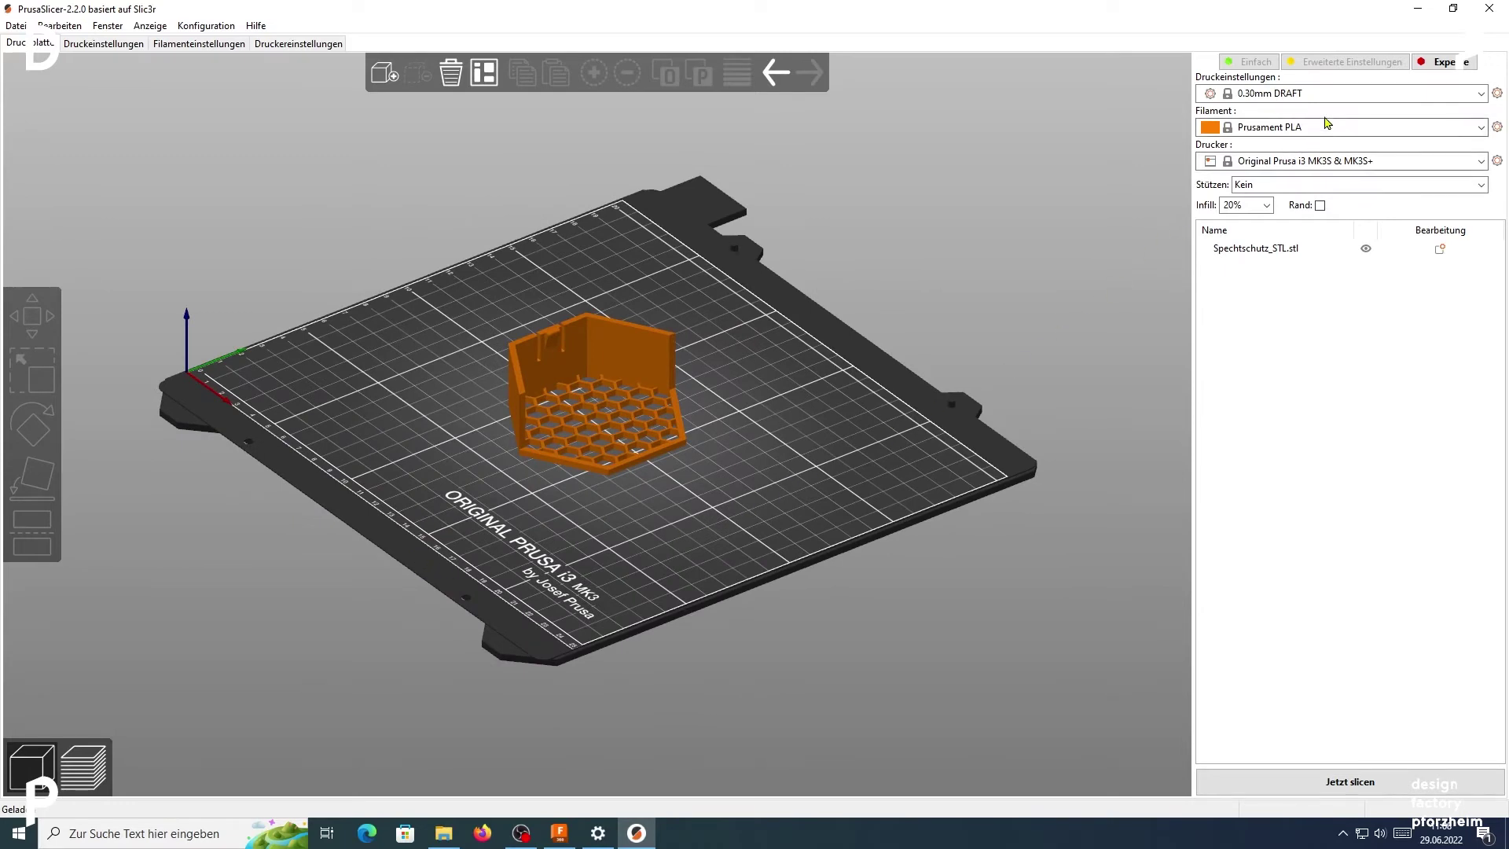
left_click(1349, 94)
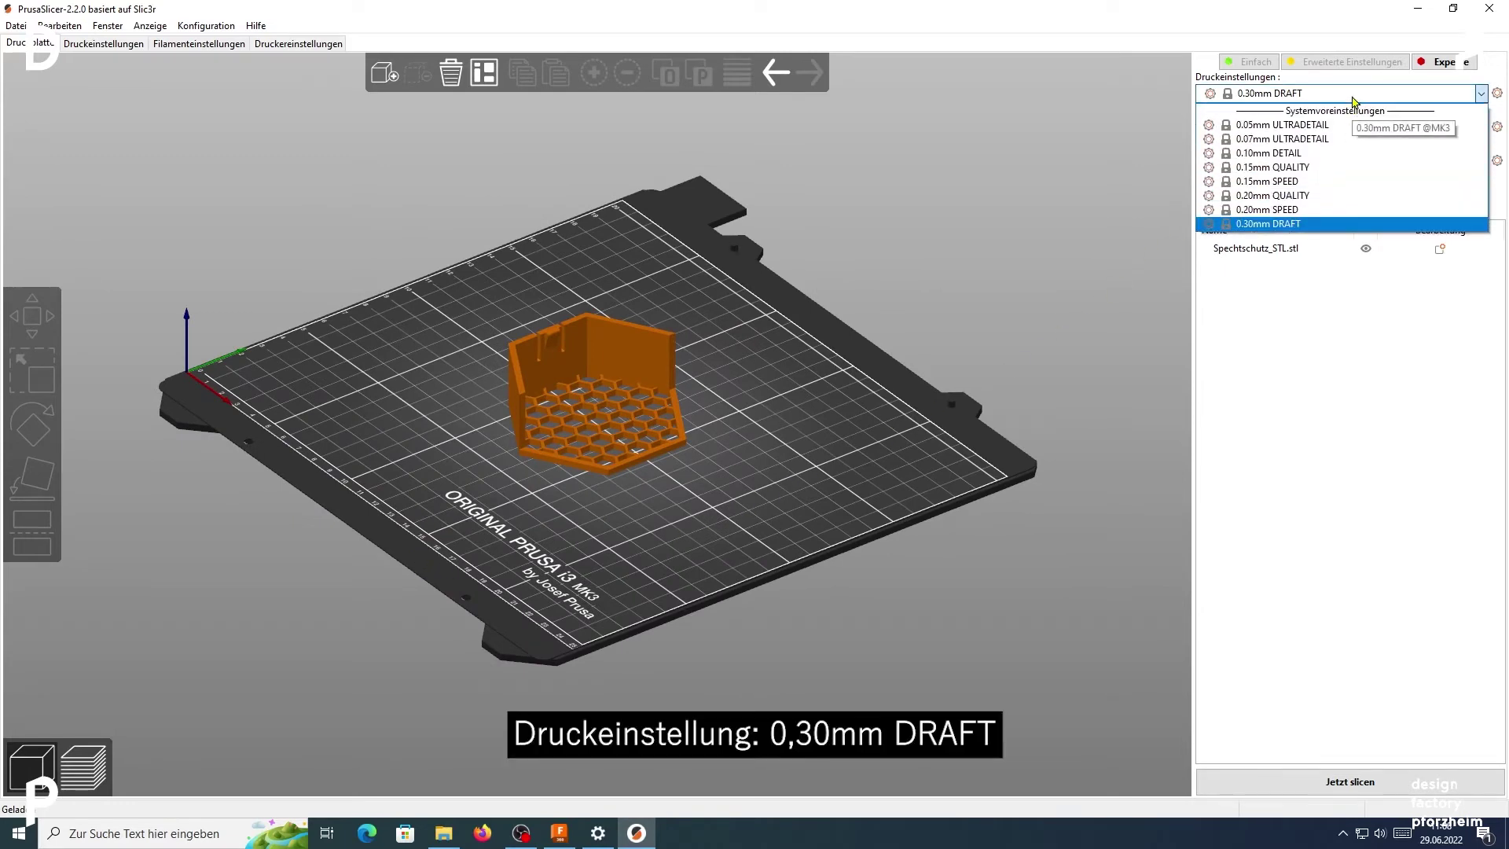
left_click(1307, 225)
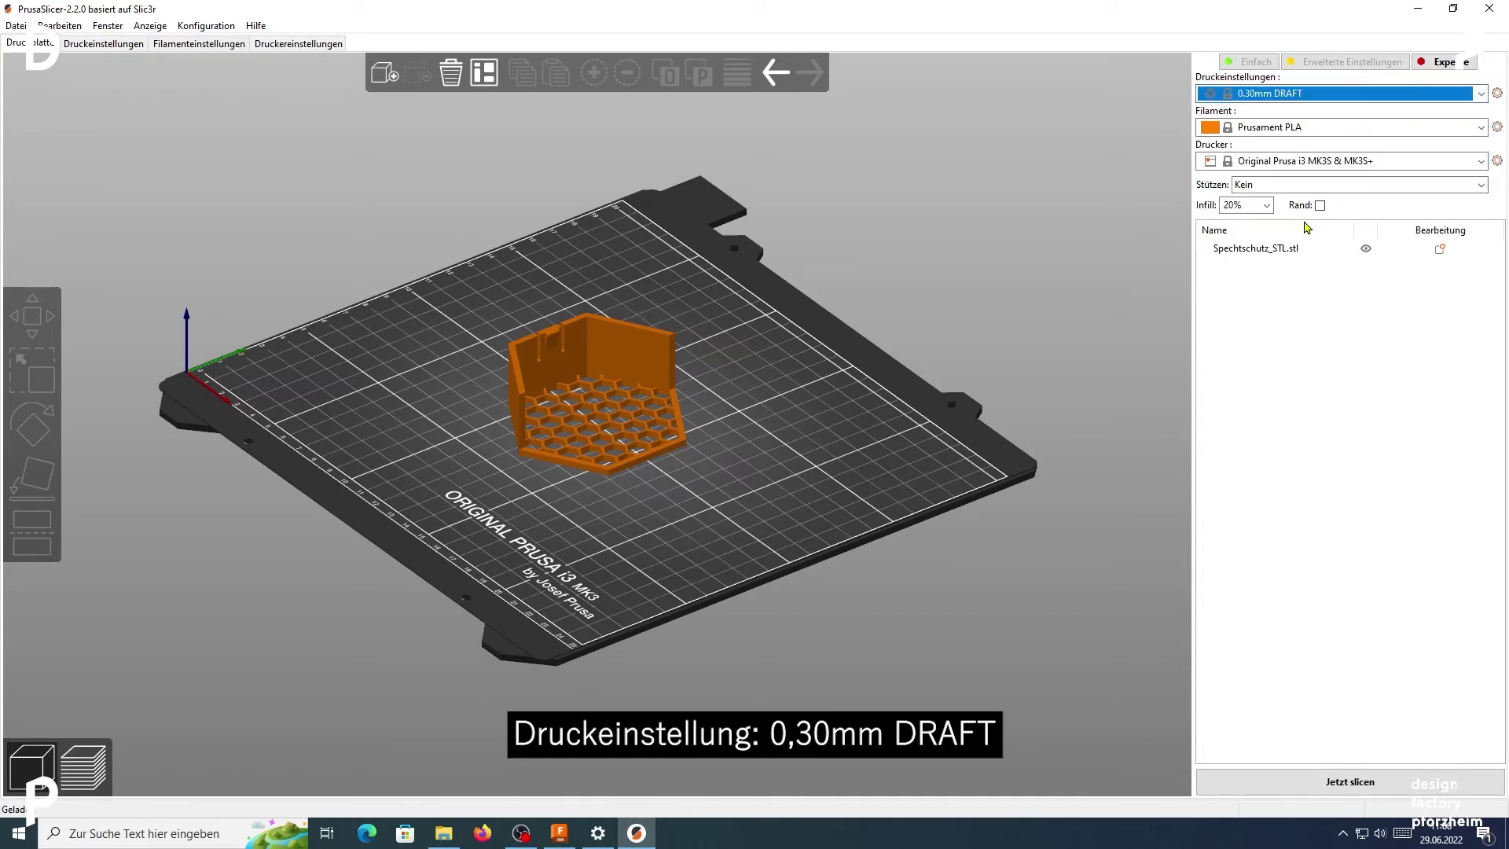
left_click(1361, 129)
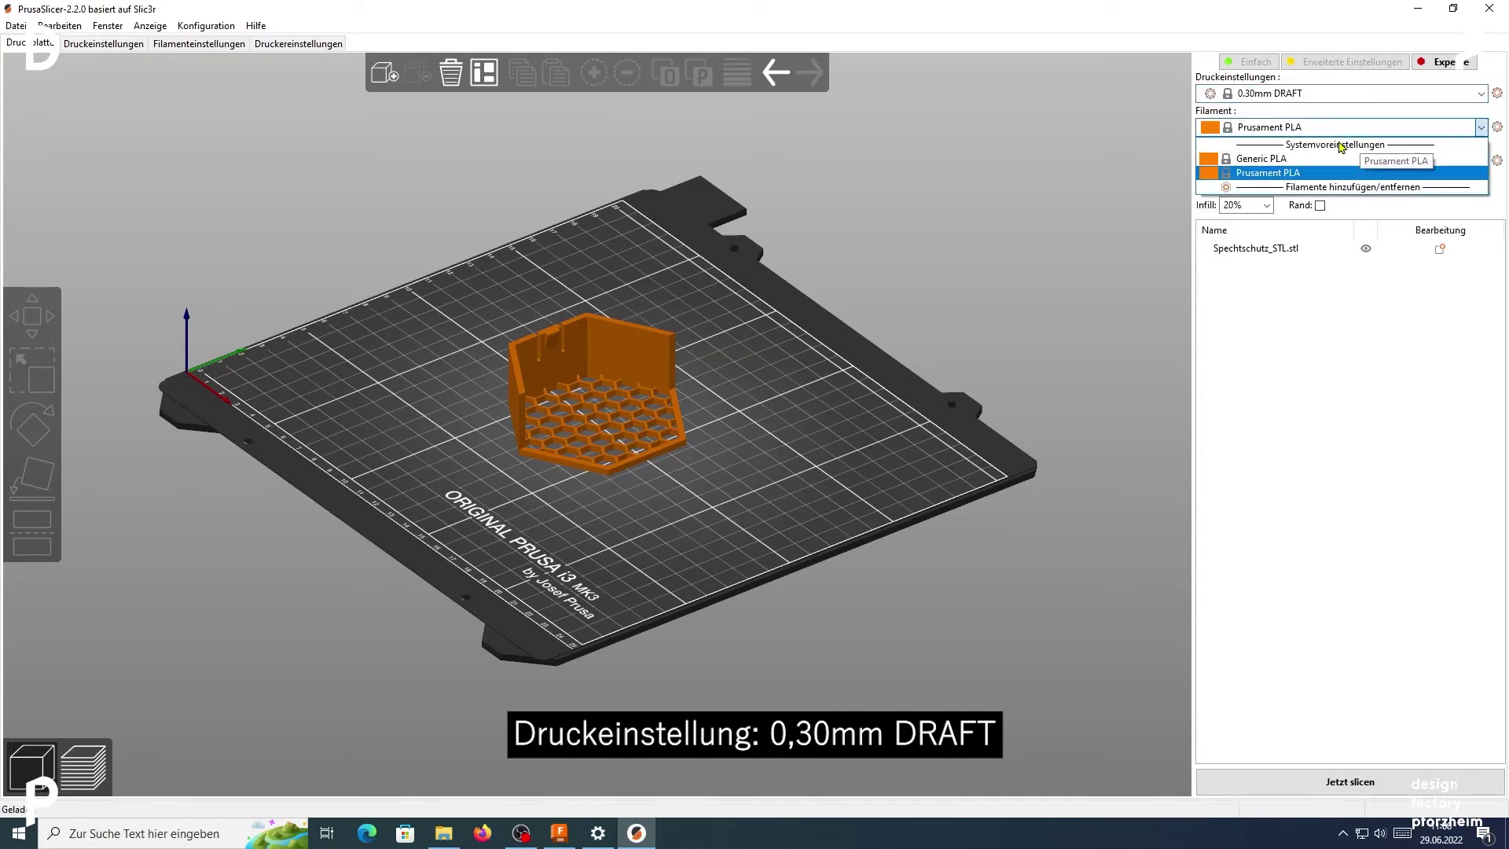
left_click(1307, 176)
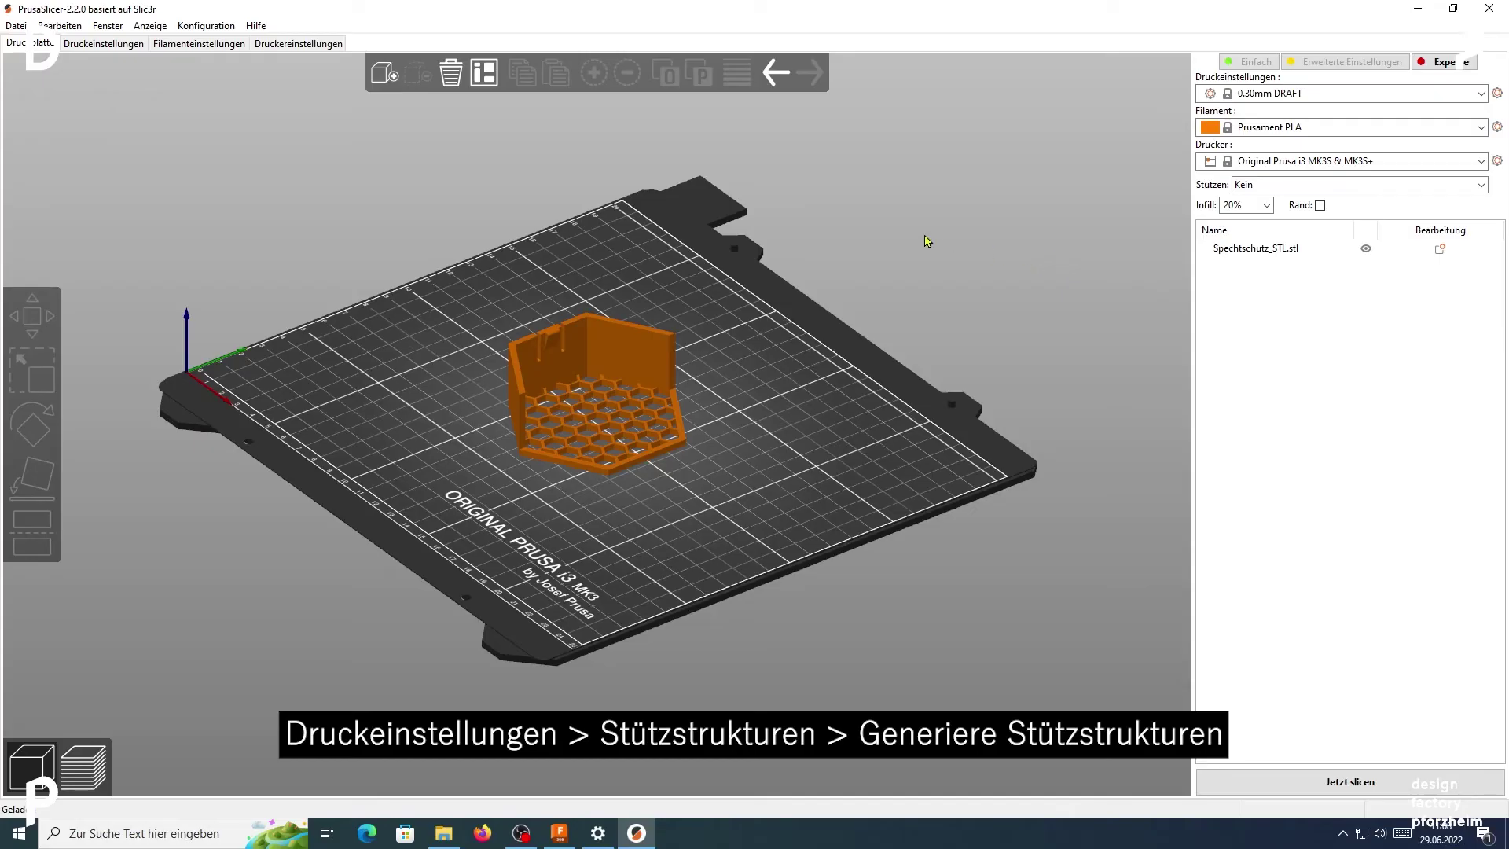
left_click(110, 46)
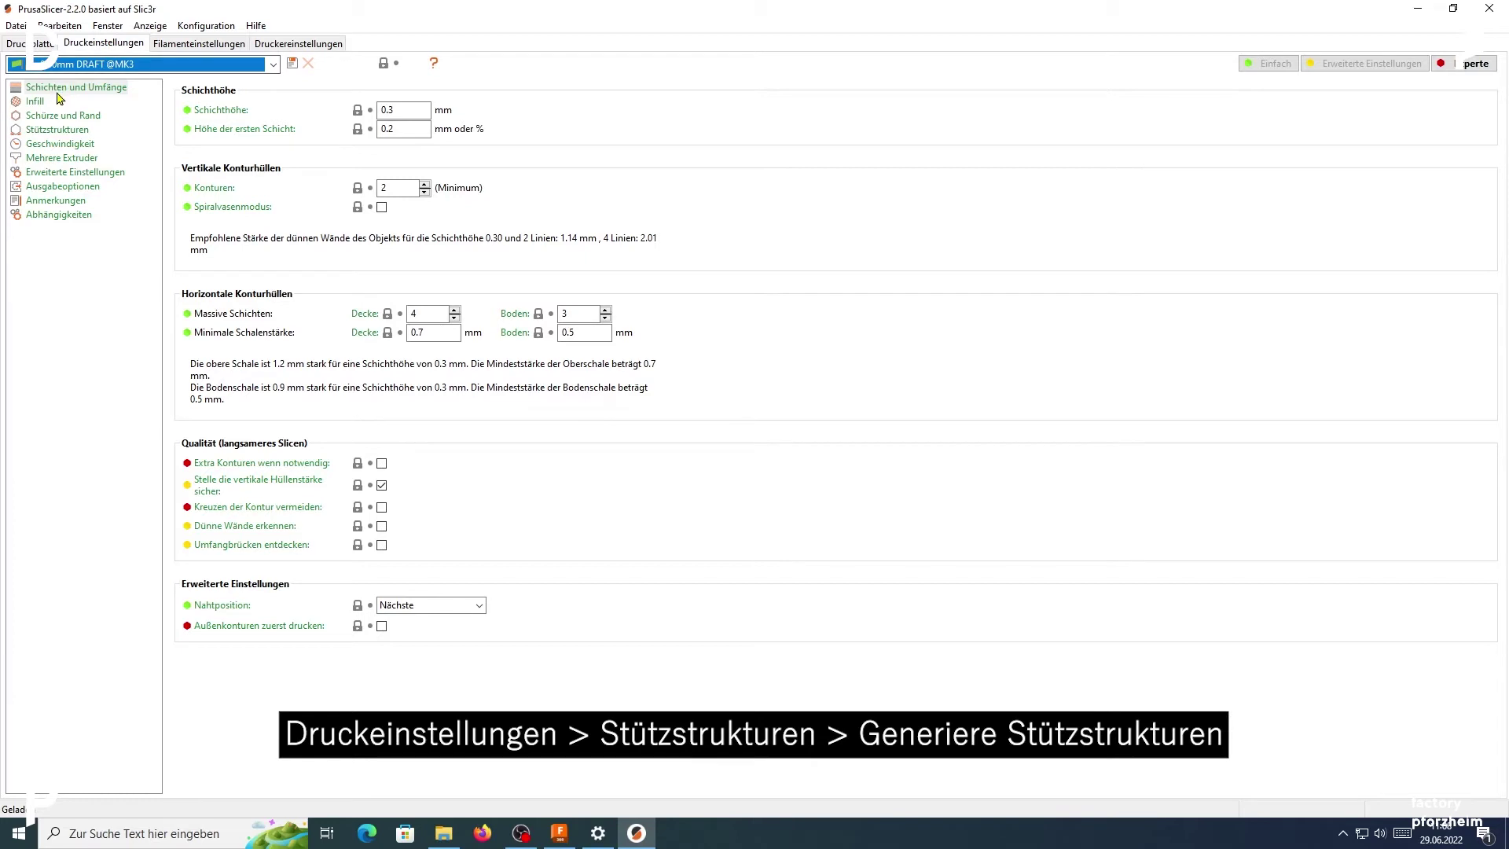
left_click(60, 129)
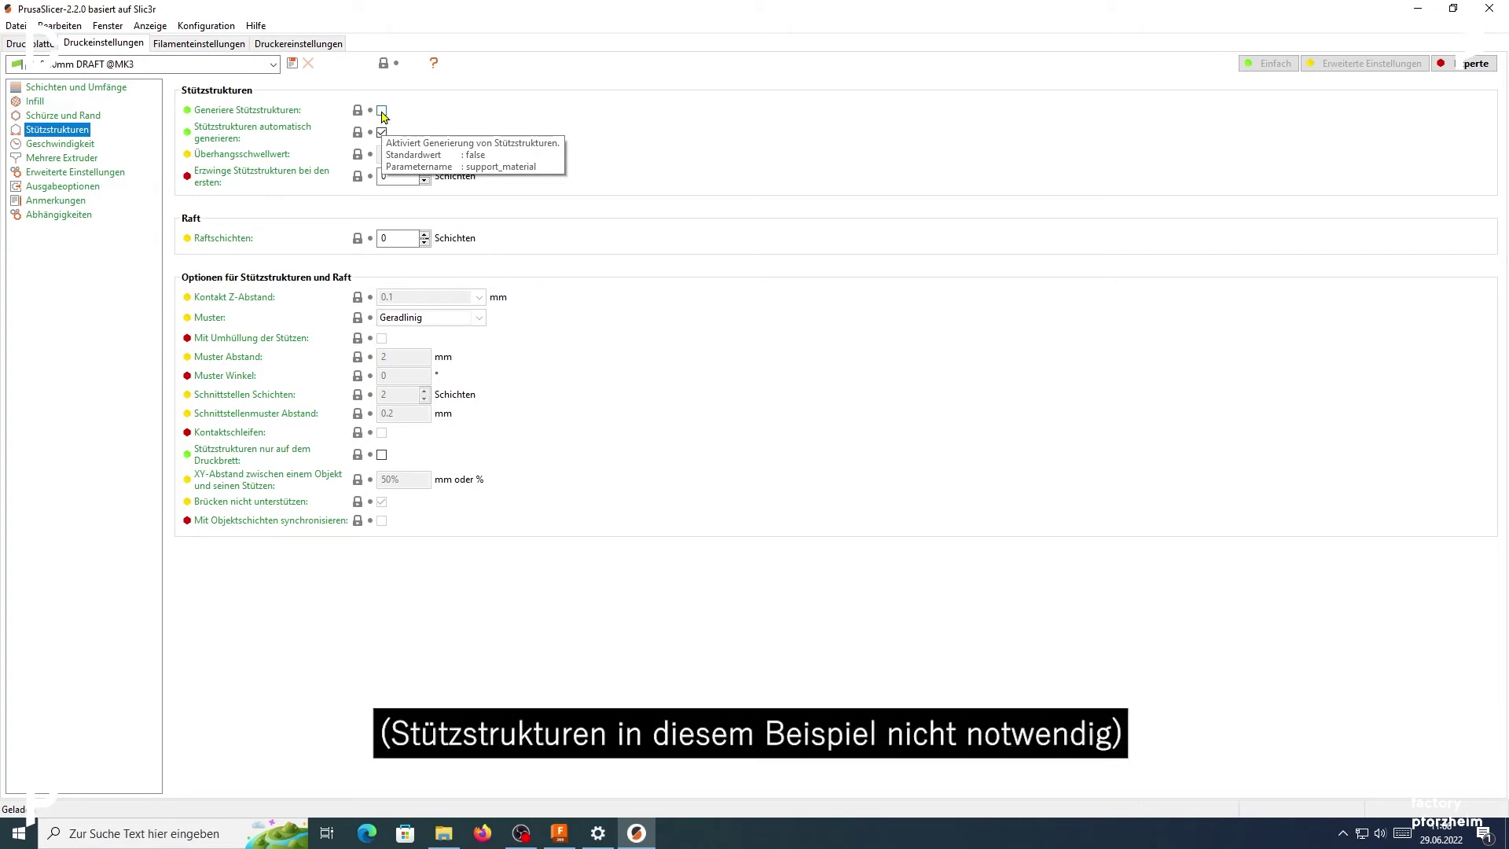
left_click(35, 46)
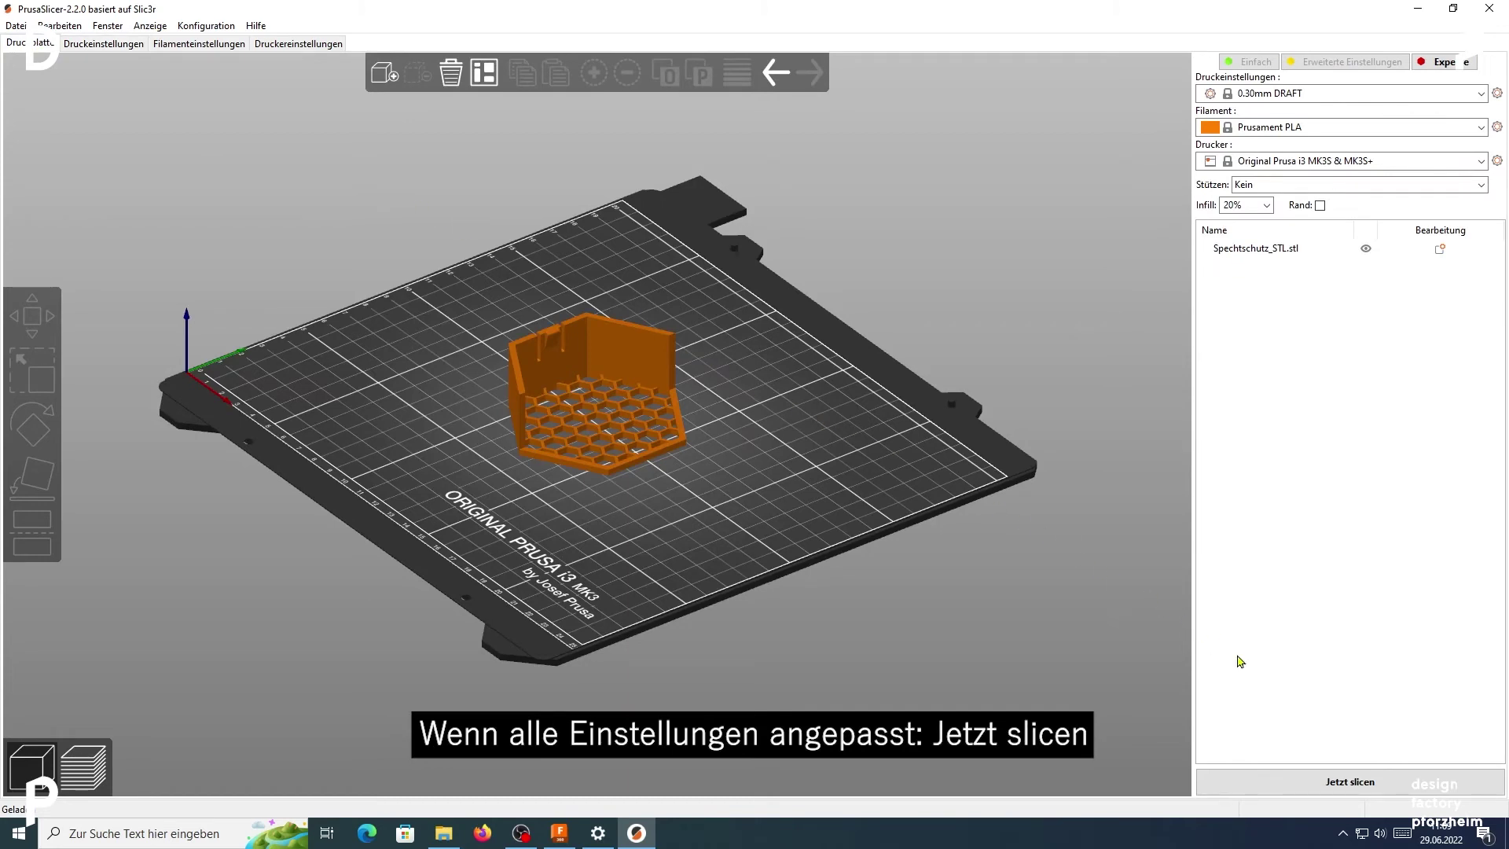
Slice the model and inspect the layer preview: about 50 minutes, 13.53 g PLA
left_click(1387, 789)
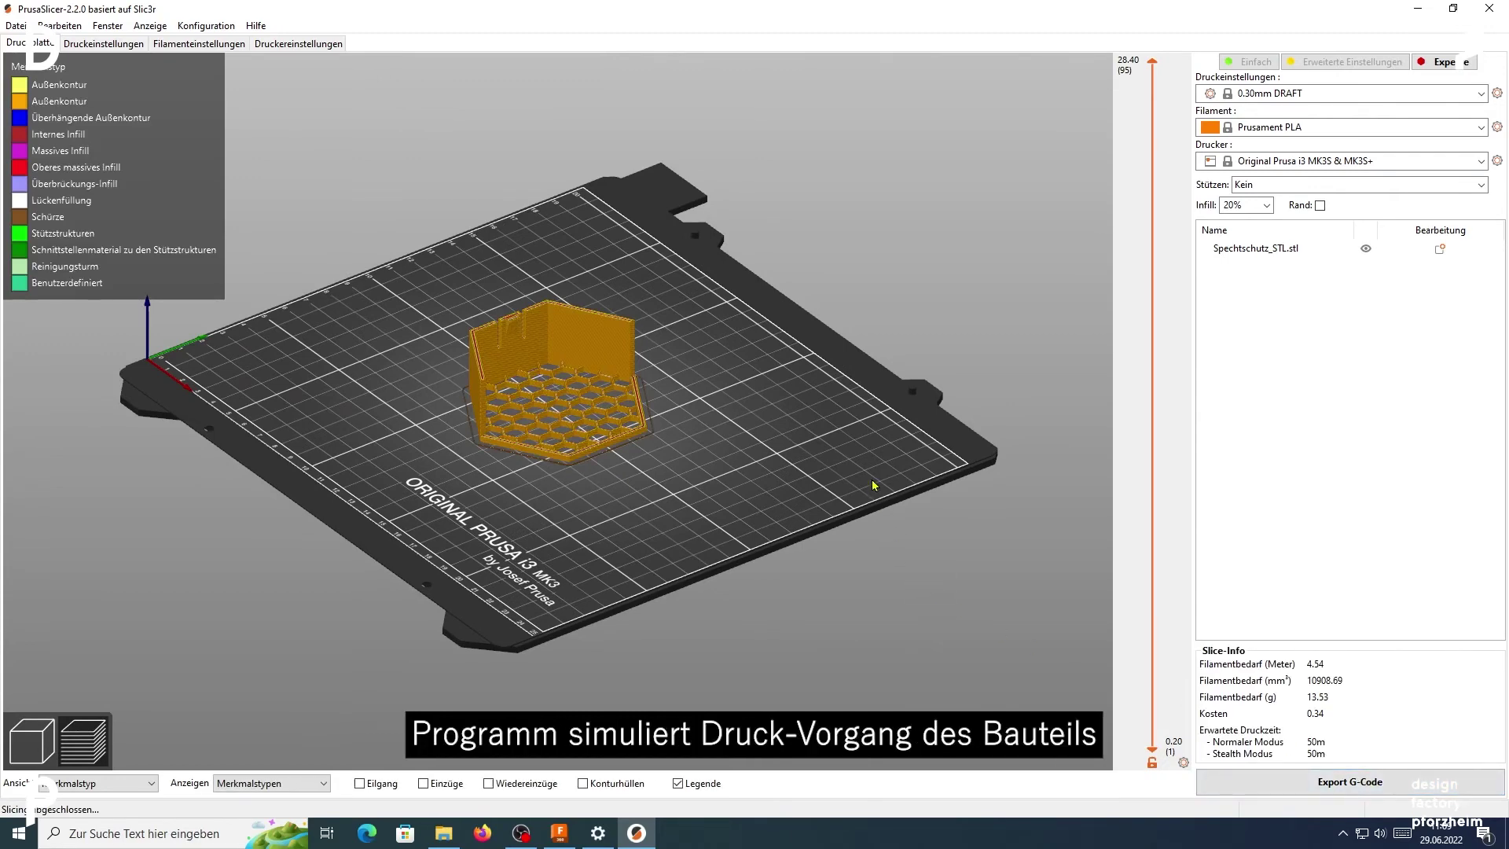
left_click_drag(873, 484, 699, 487)
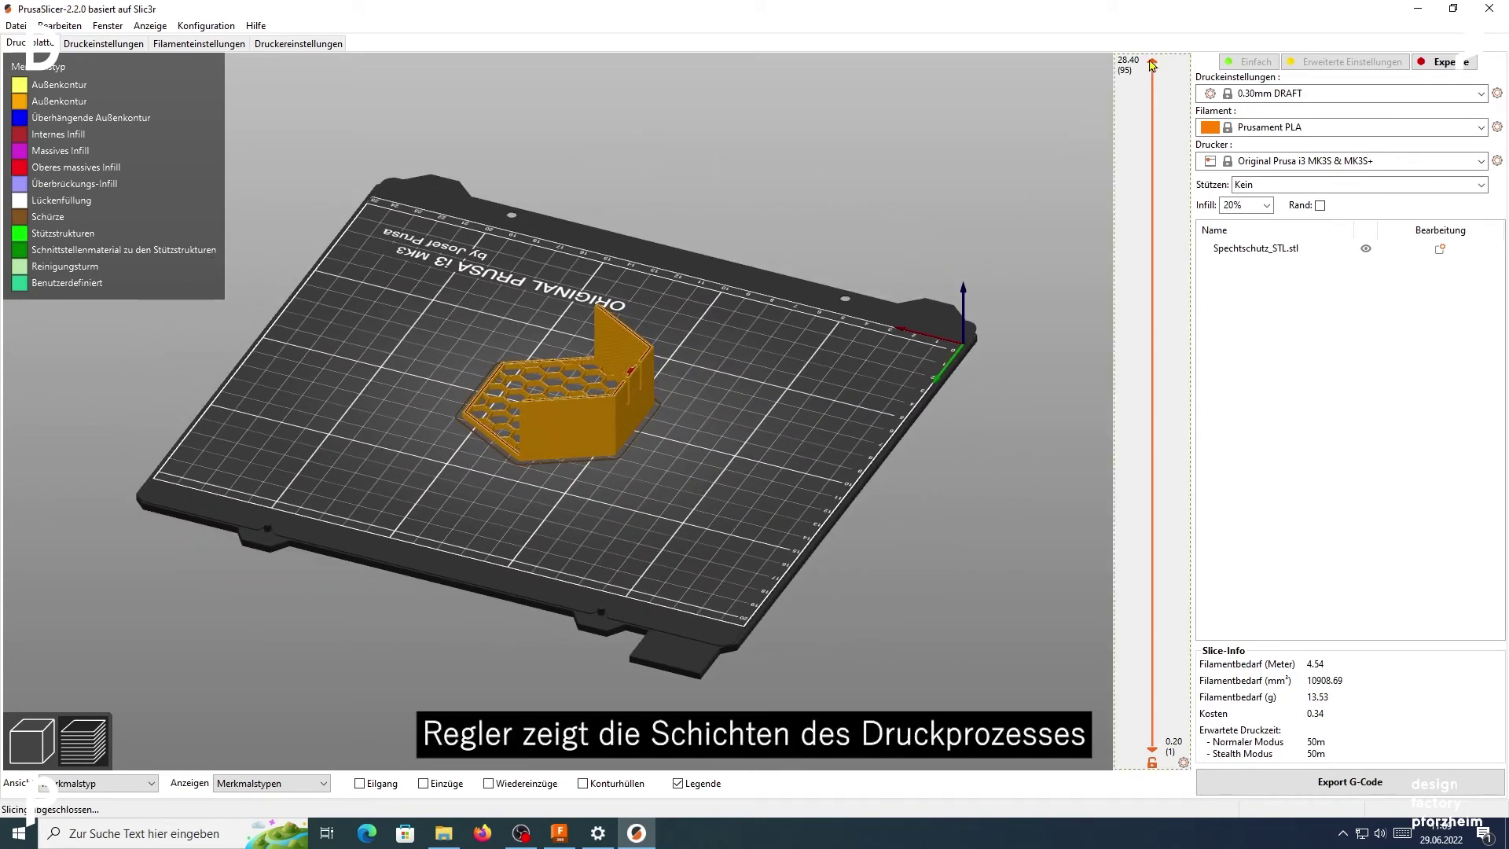
mouse_move(1153, 64)
left_mouse_down()
mouse_move(1104, 338)
mouse_move(1091, 762)
mouse_move(1151, 649)
mouse_move(1152, 63)
left_mouse_up()
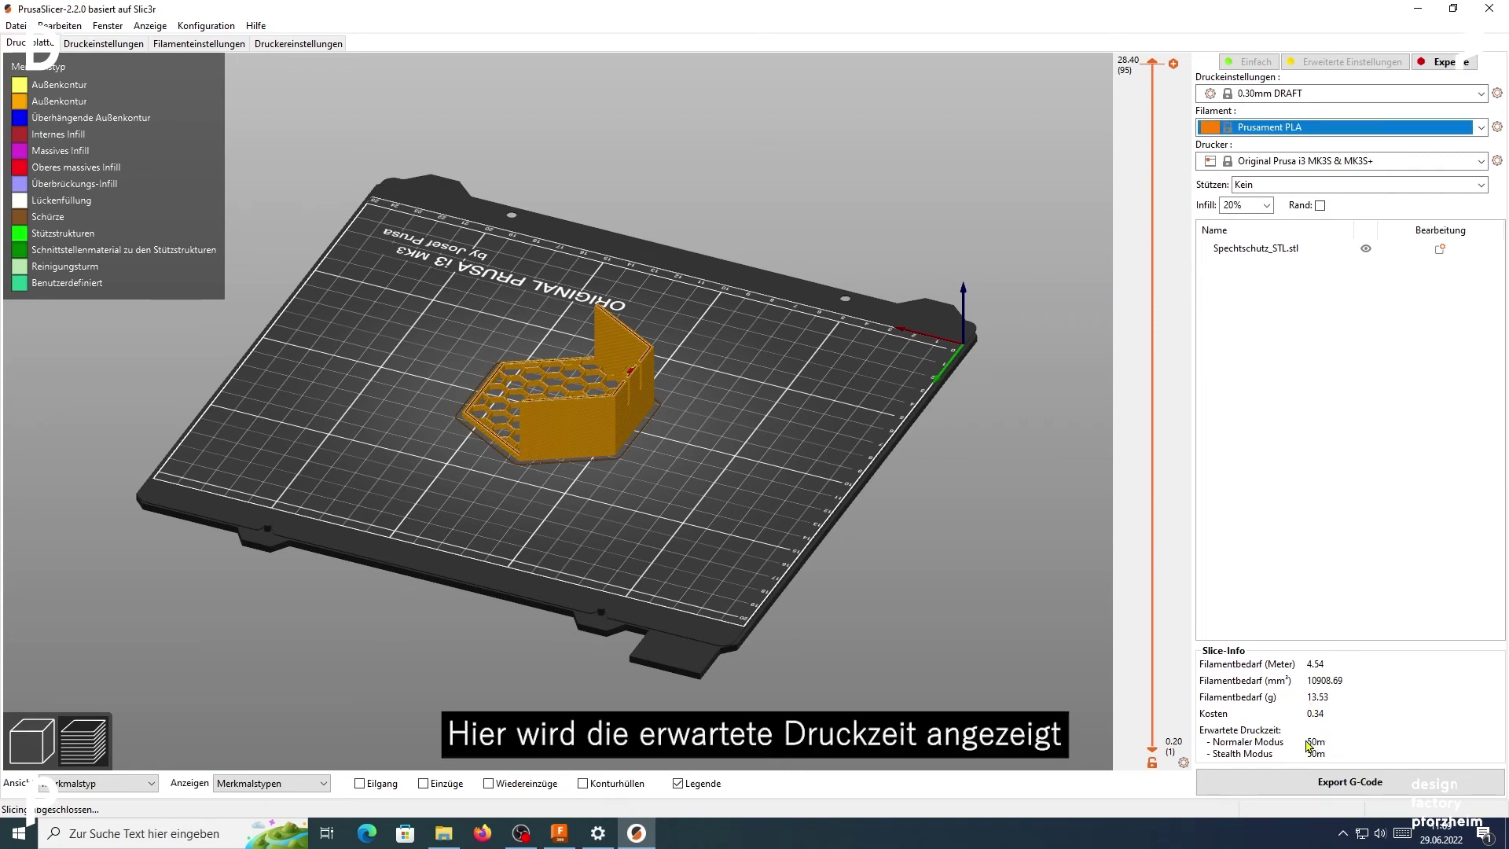
Export the G-code to factoryspace > 01_Maschinentransfer > 3D_Druck, keeping the default filename
left_click(1400, 784)
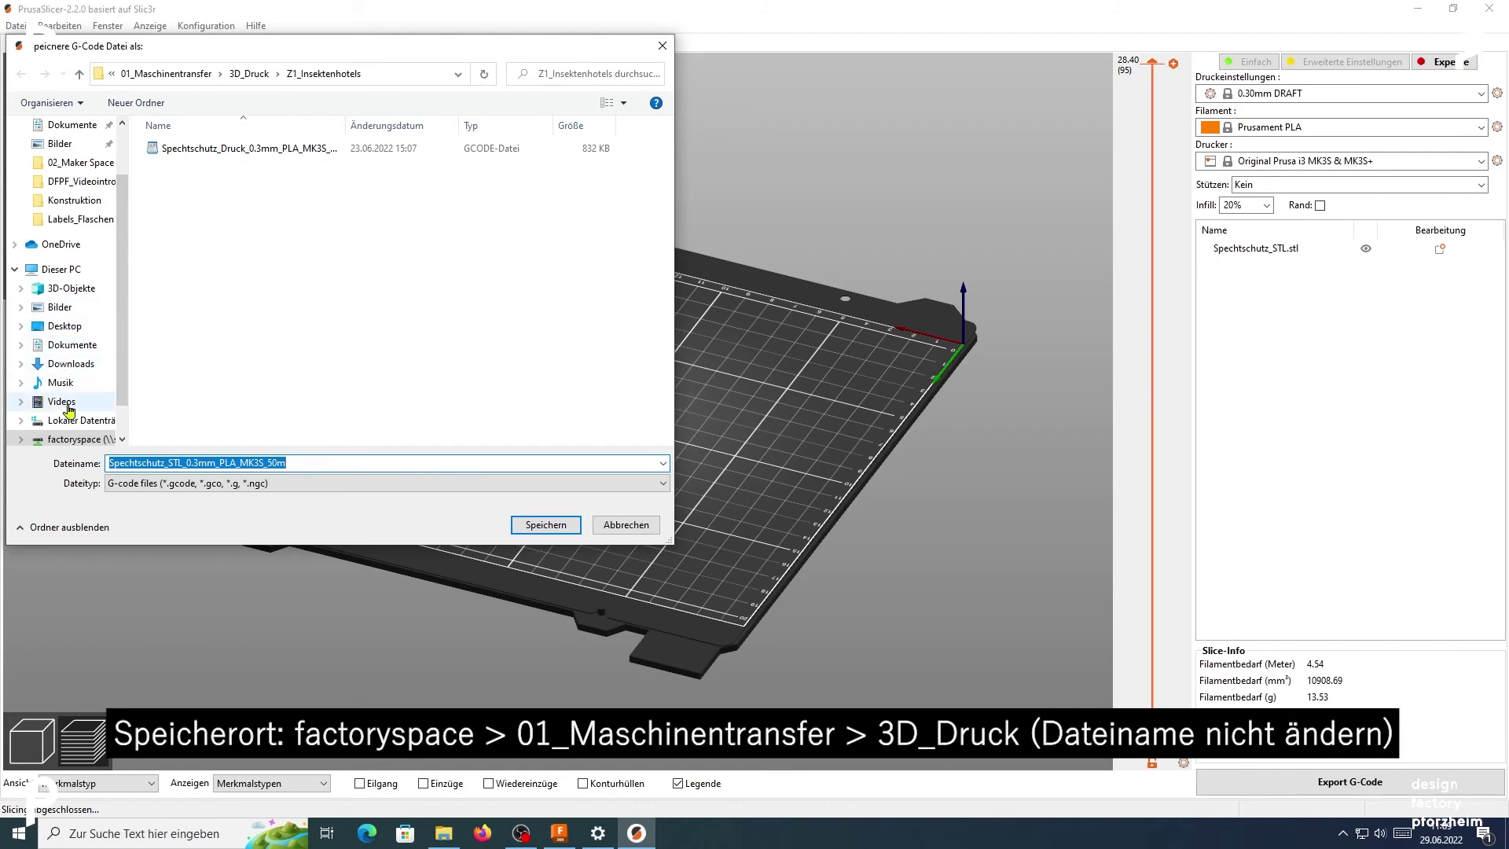
left_click(75, 440)
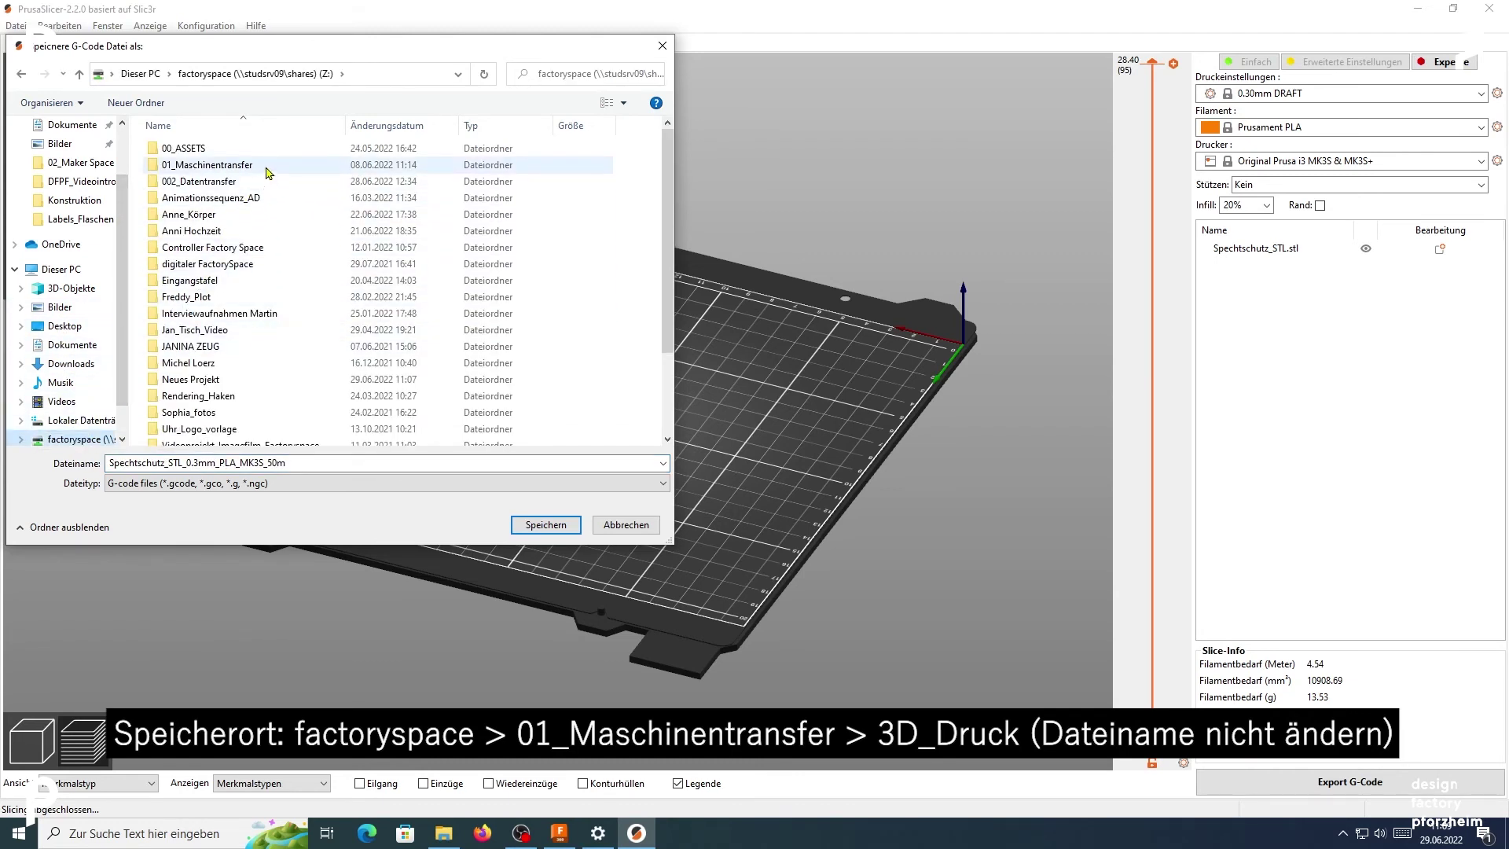
double_click(206, 165)
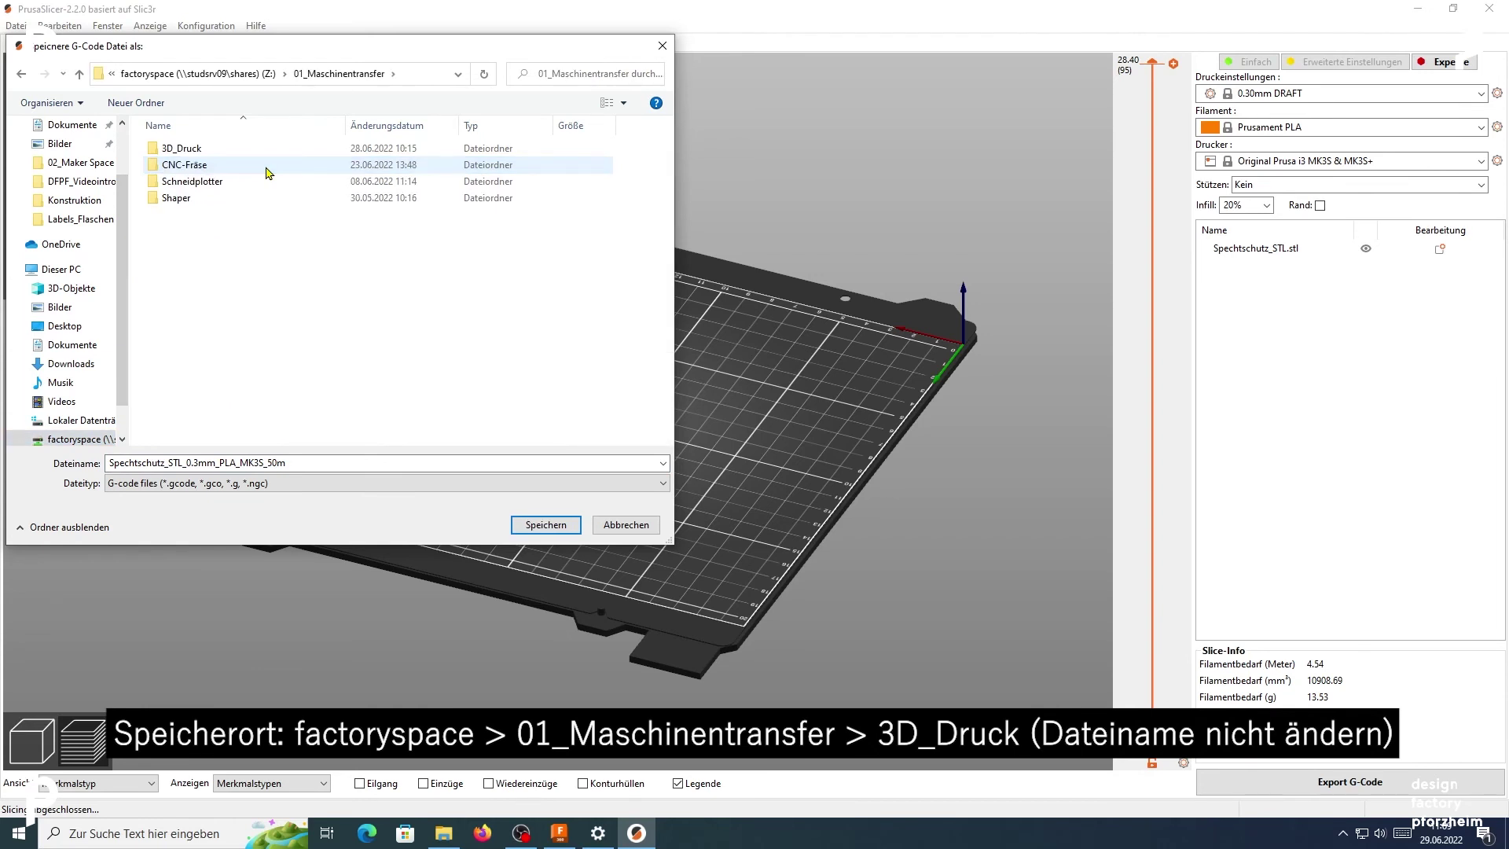
double_click(264, 157)
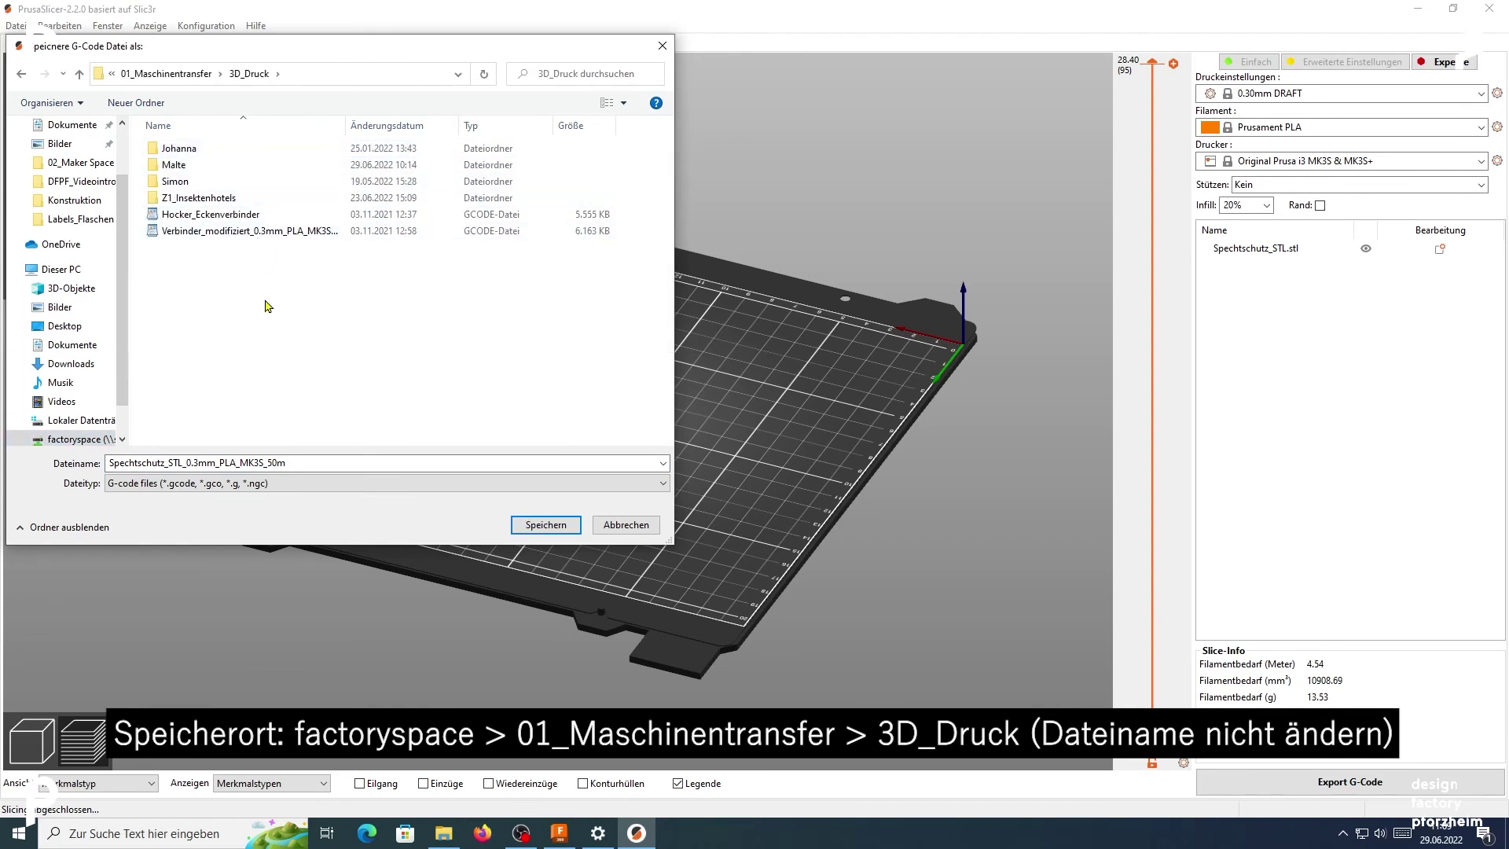
left_click(529, 531)
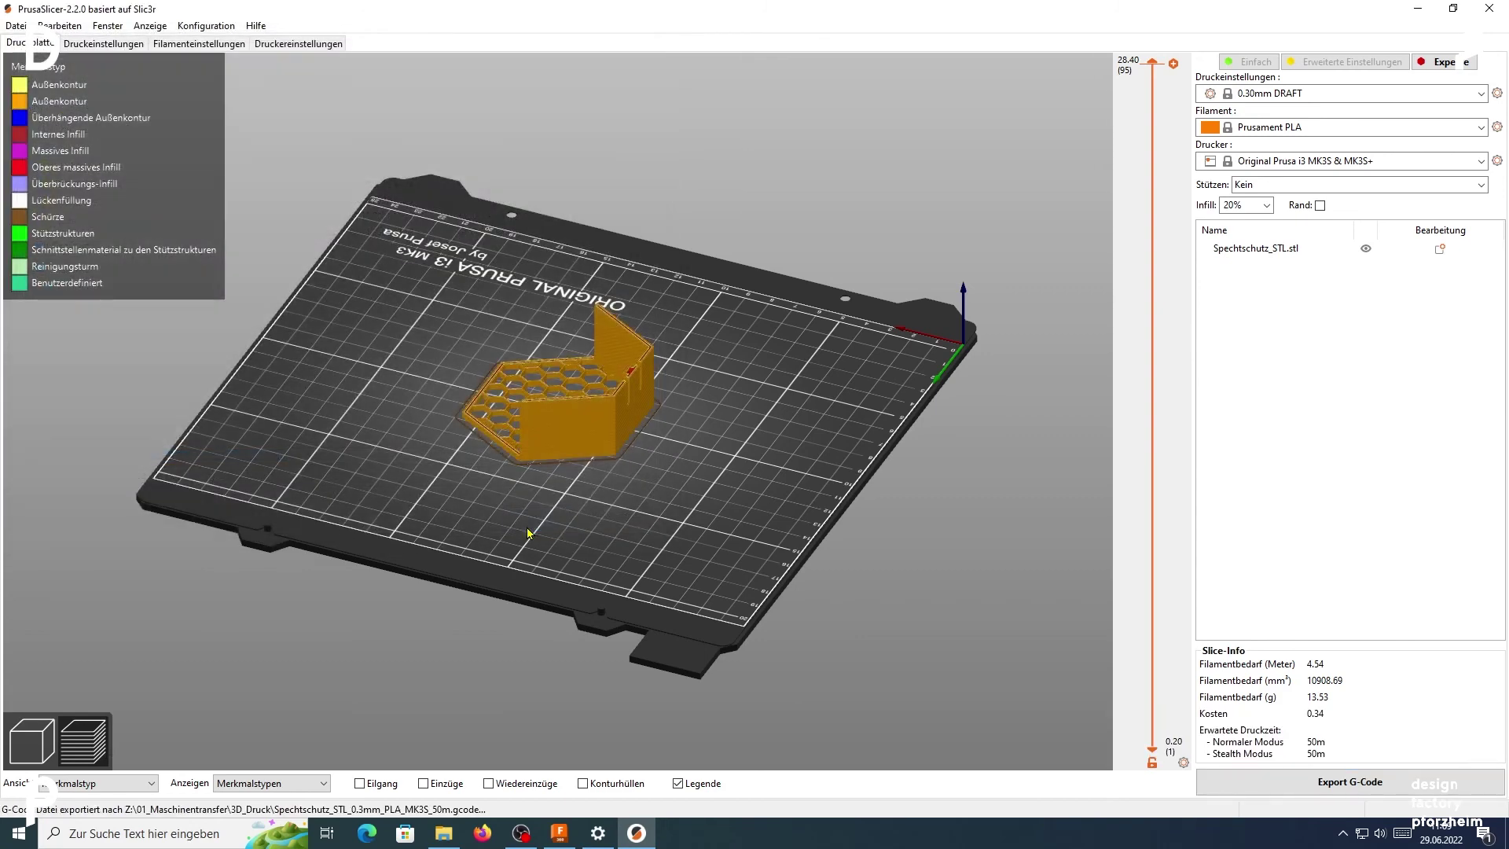